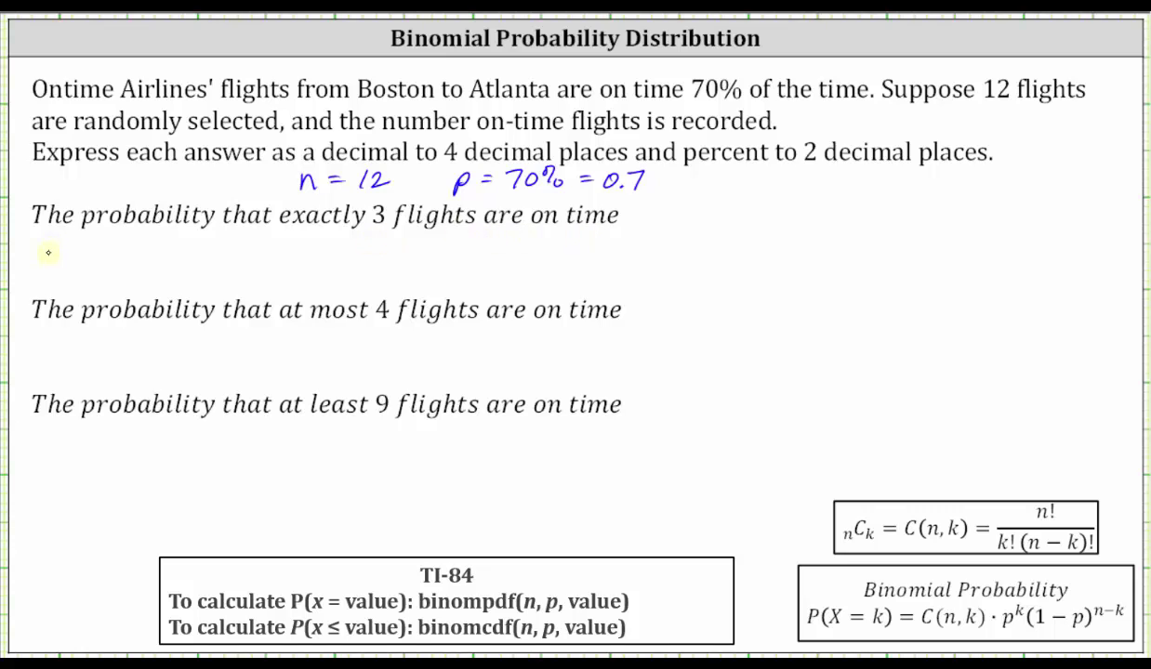
- Handwrite P(X = 3) = binompdf(12, 0.7, 3) ≈ beneath the exactly-3-flights question
mouse_move(49, 252)
mouse_down()
mouse_move(94, 245)
mouse_move(137, 259)
mouse_move(147, 235)
mouse_move(155, 262)
mouse_up()
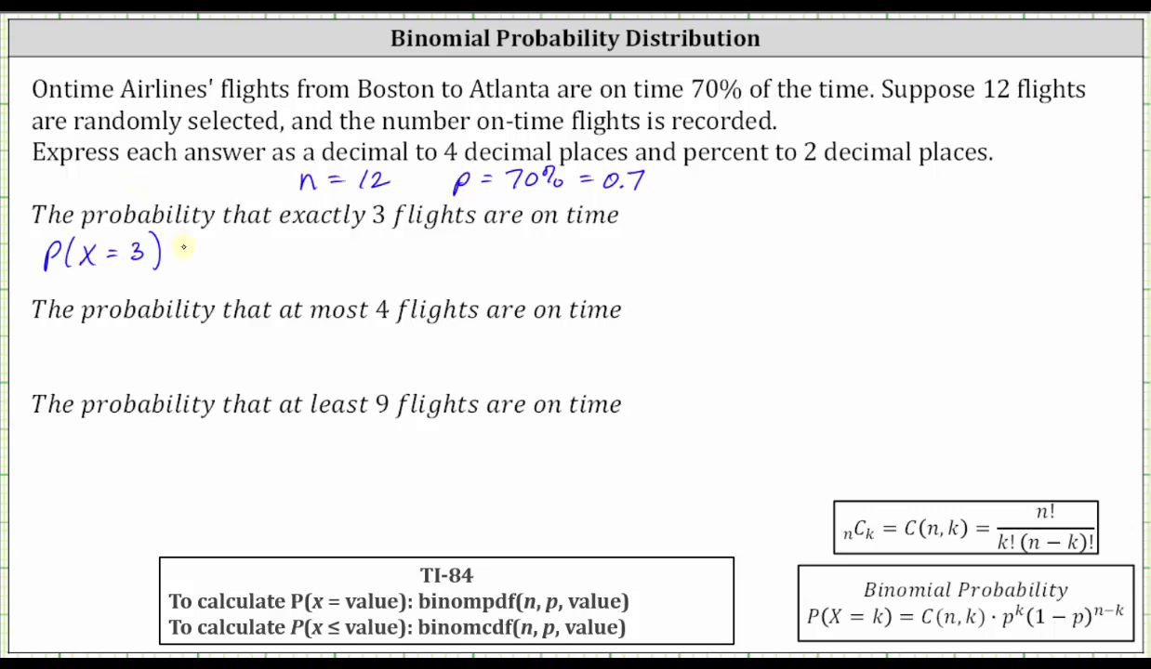
mouse_move(171, 240)
mouse_down()
mouse_move(279, 251)
mouse_move(313, 233)
mouse_move(349, 238)
mouse_move(352, 265)
mouse_move(409, 243)
mouse_move(448, 256)
mouse_up()
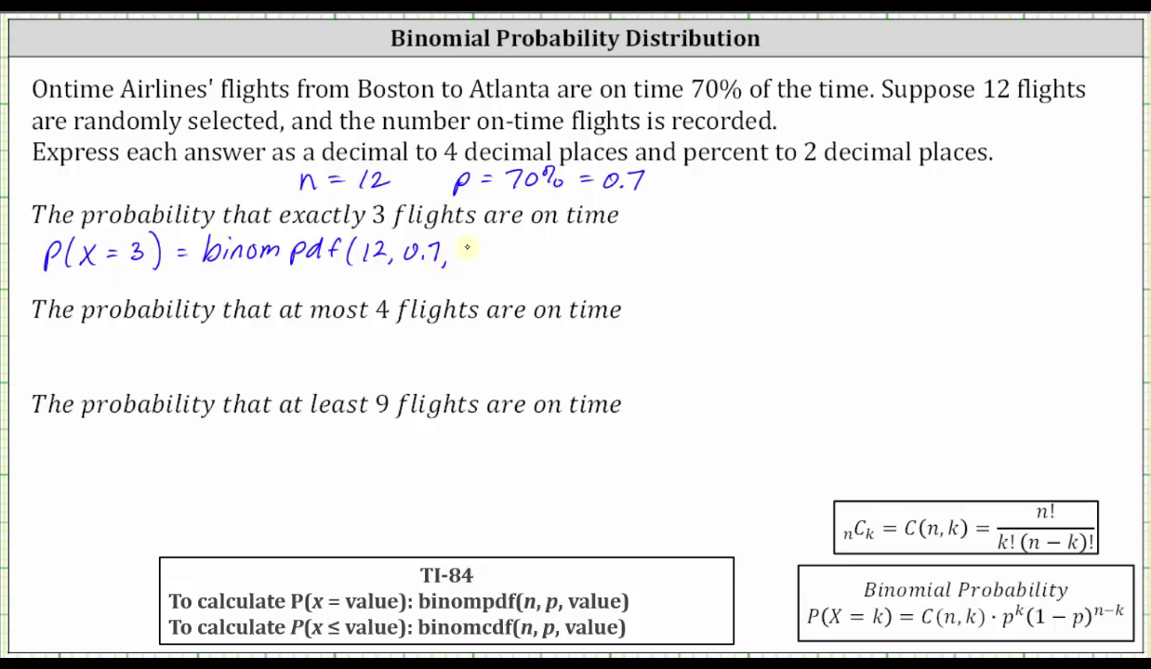
mouse_move(461, 237)
mouse_down()
mouse_move(466, 258)
mouse_move(484, 265)
mouse_move(523, 251)
mouse_up()
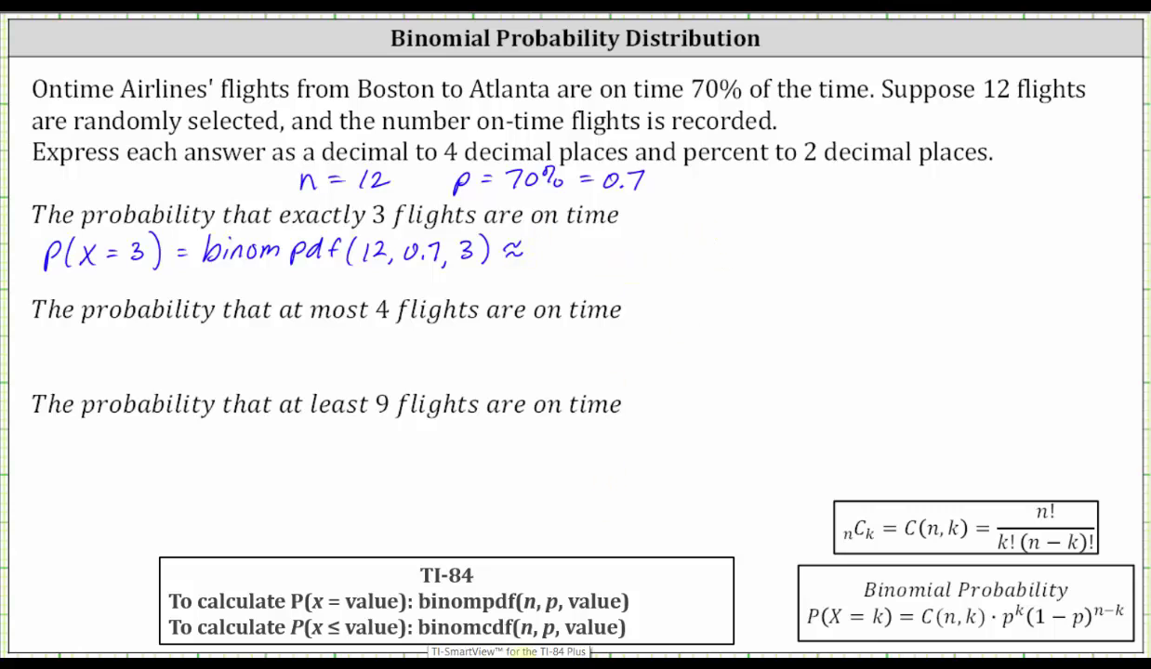
- In the TI-84 emulator, select A:binompdf( from the DISTR menu to open its wizard
key(alt+Tab)
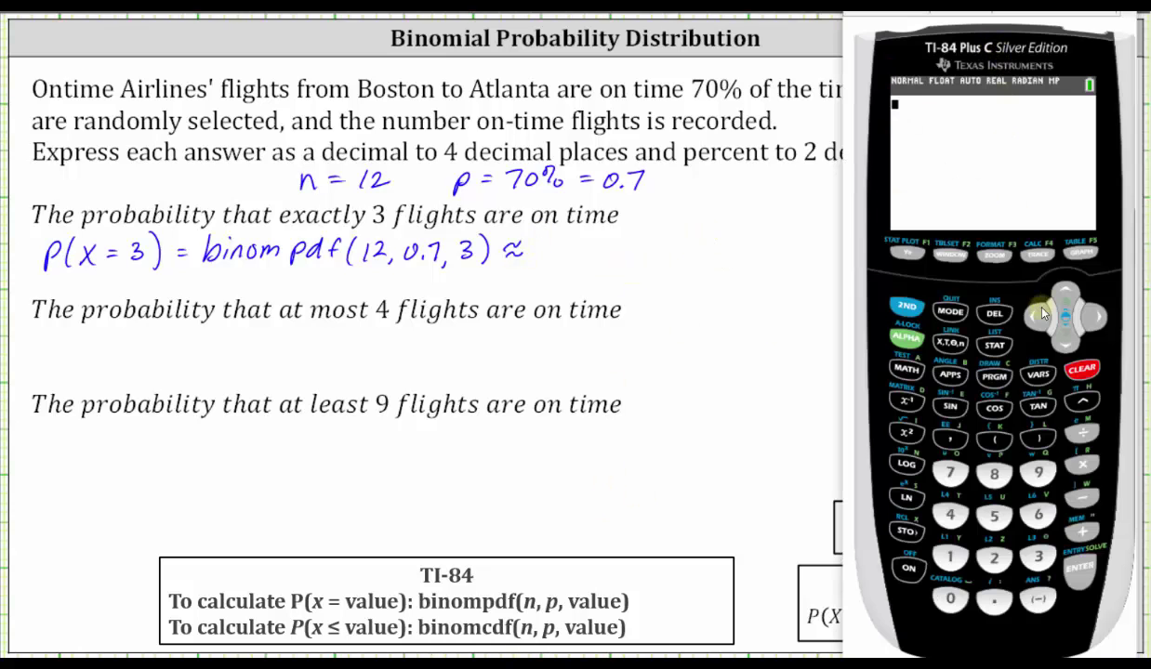
click(907, 308)
click(1039, 376)
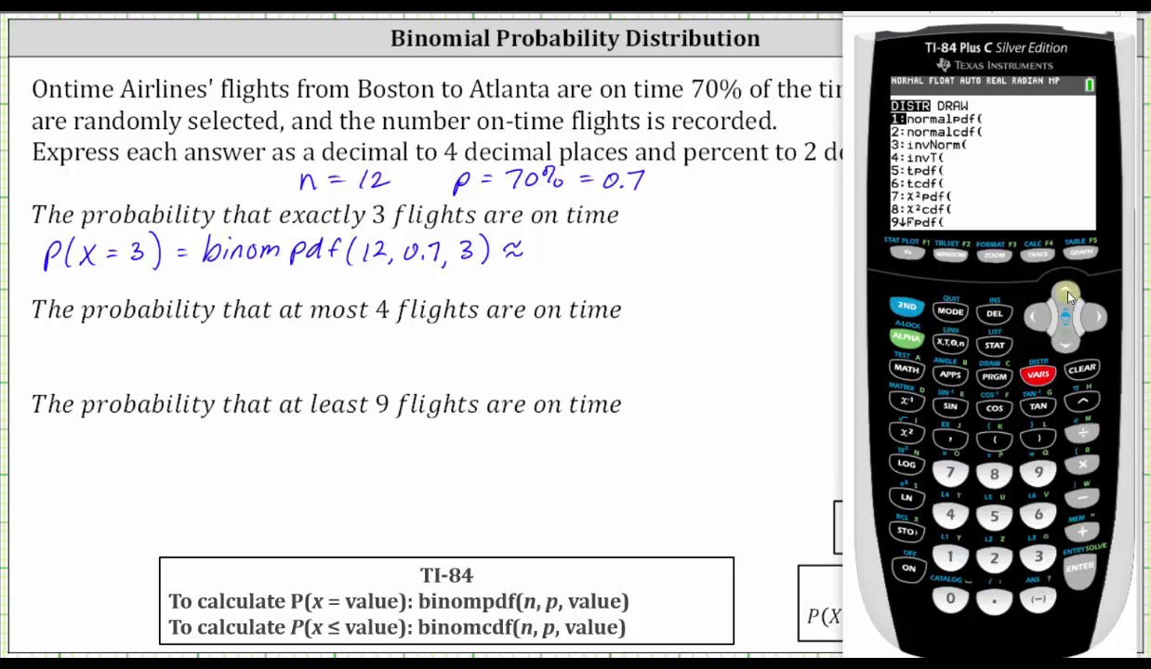
click(1066, 295)
click(1067, 295)
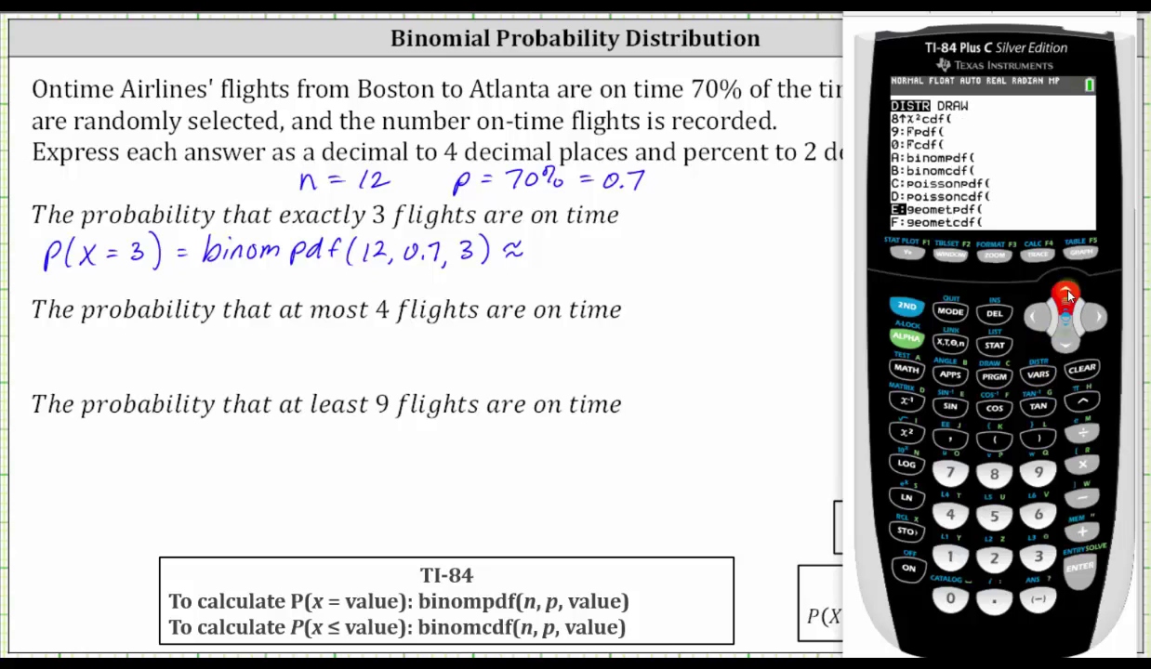
click(1066, 295)
click(1066, 295)
click(1067, 296)
click(1067, 295)
click(1066, 295)
click(1066, 337)
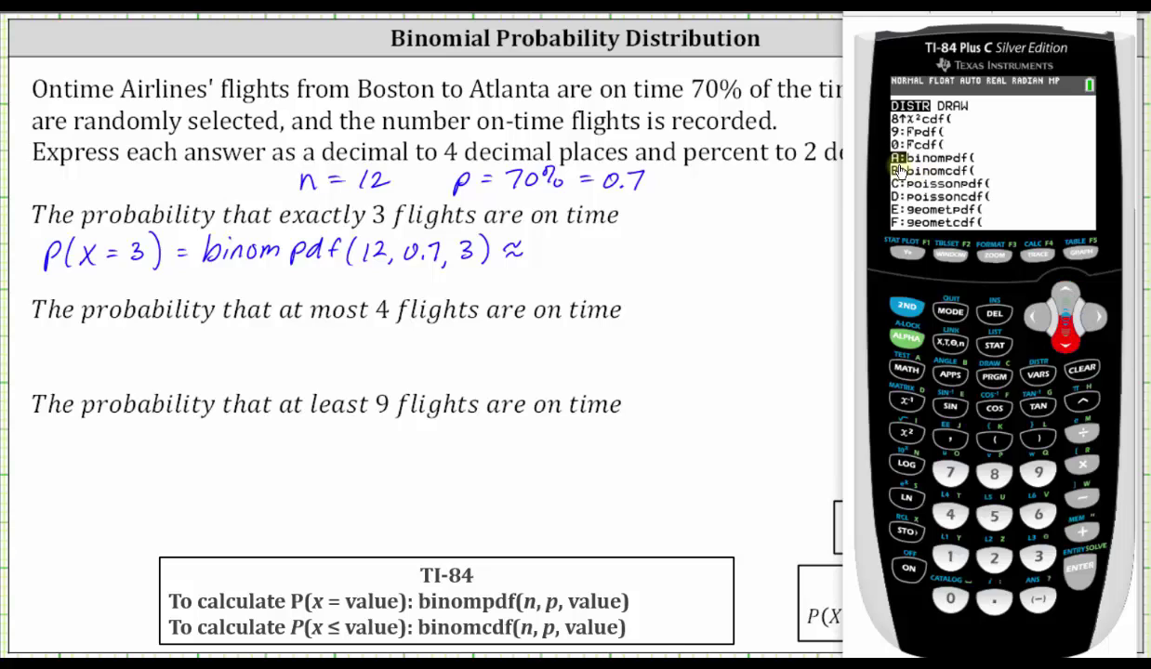
click(1078, 579)
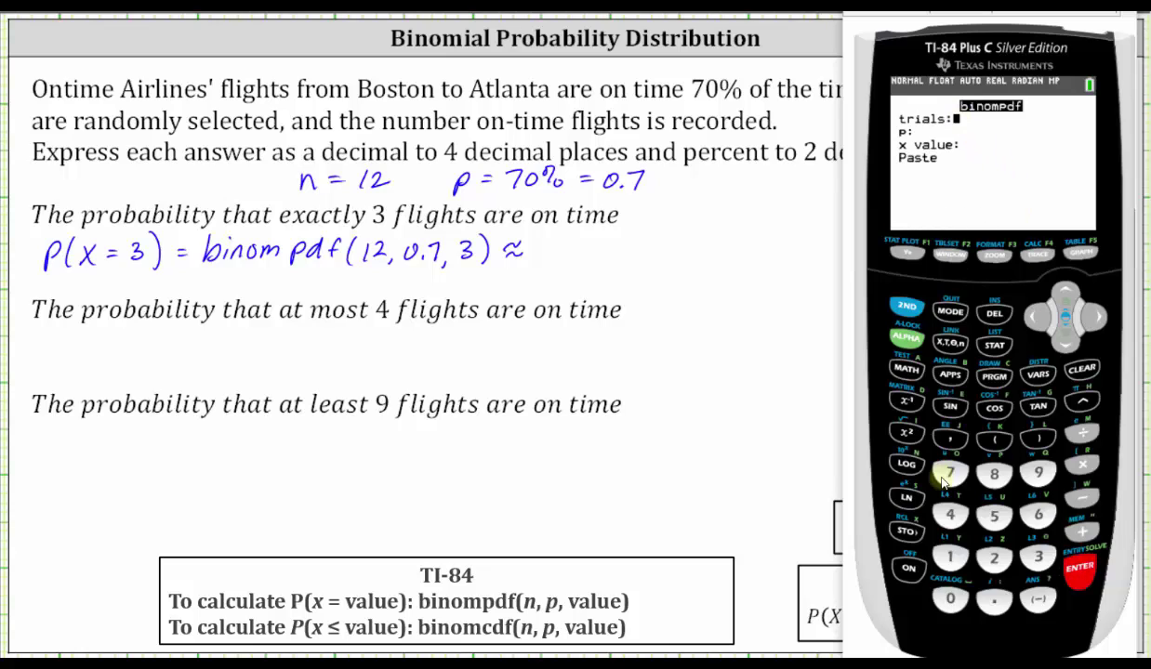
- Compute binompdf(12, 0.7, 3) = .0014852792, then close the emulator
click(950, 558)
click(991, 560)
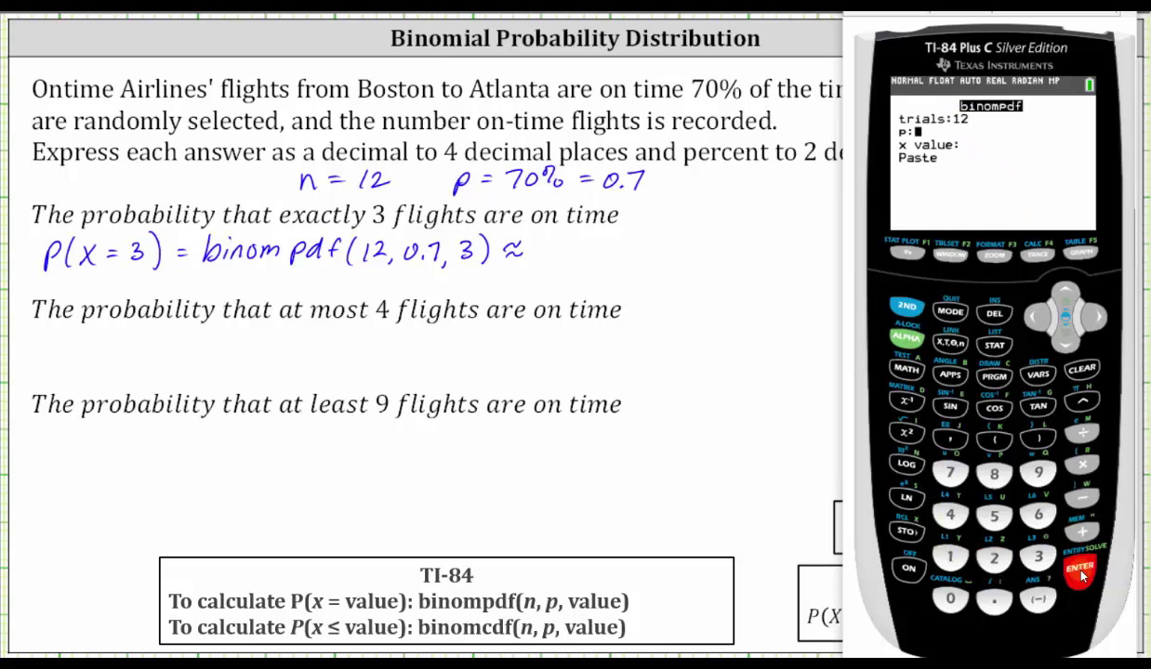
click(1079, 567)
click(950, 600)
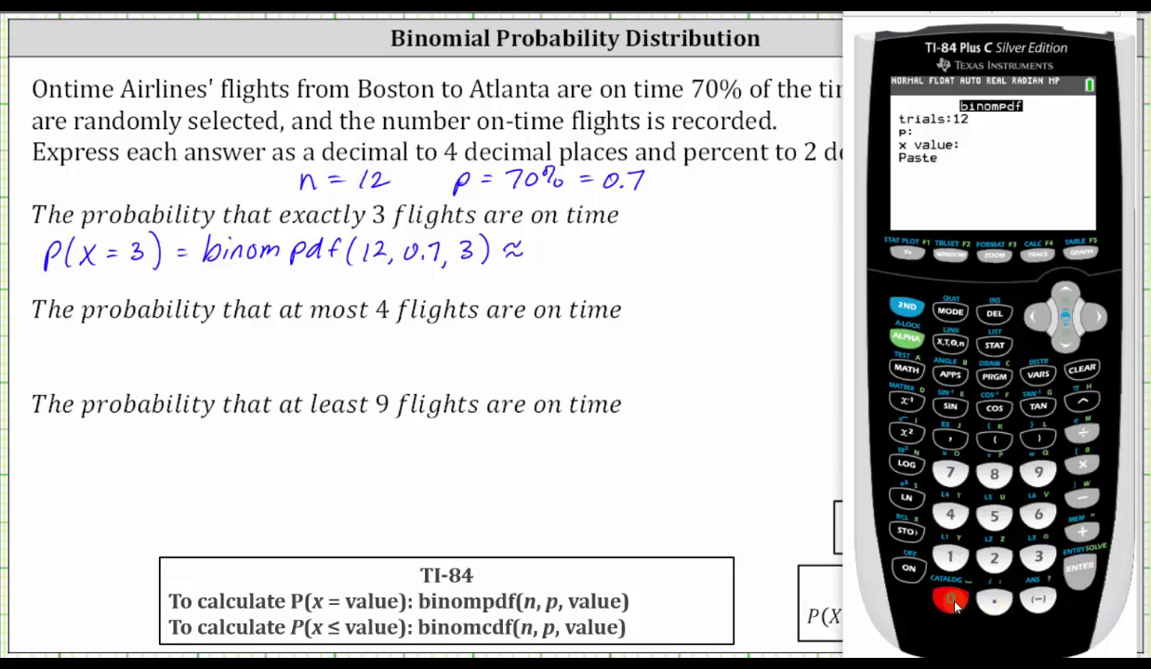
click(994, 600)
click(950, 474)
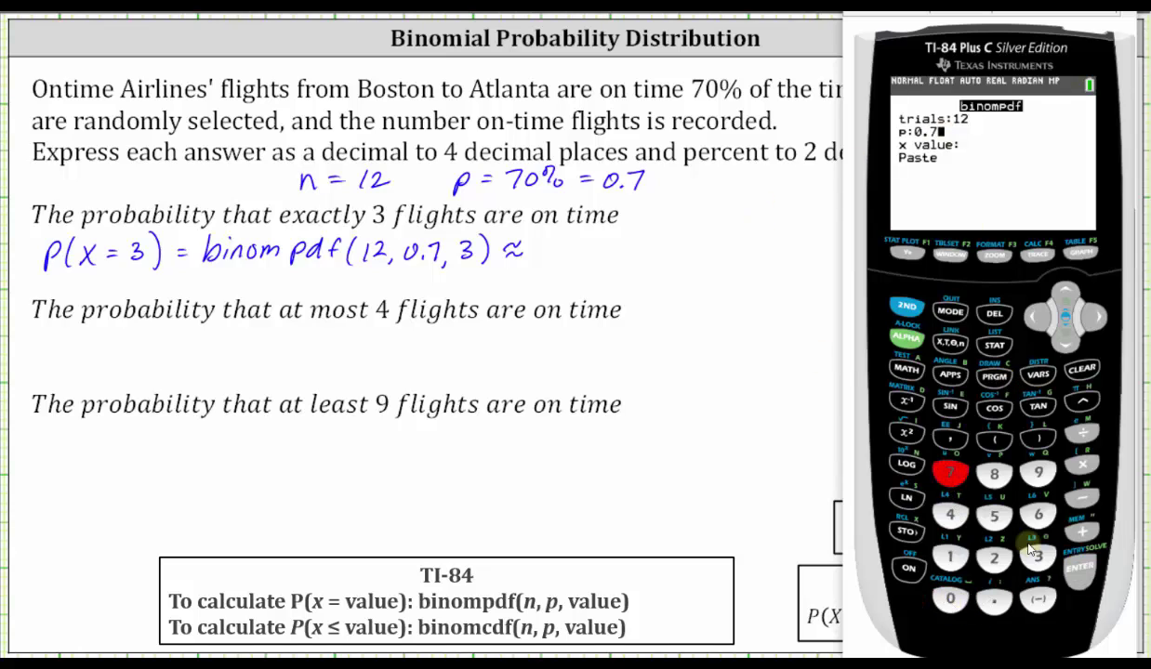
click(1077, 567)
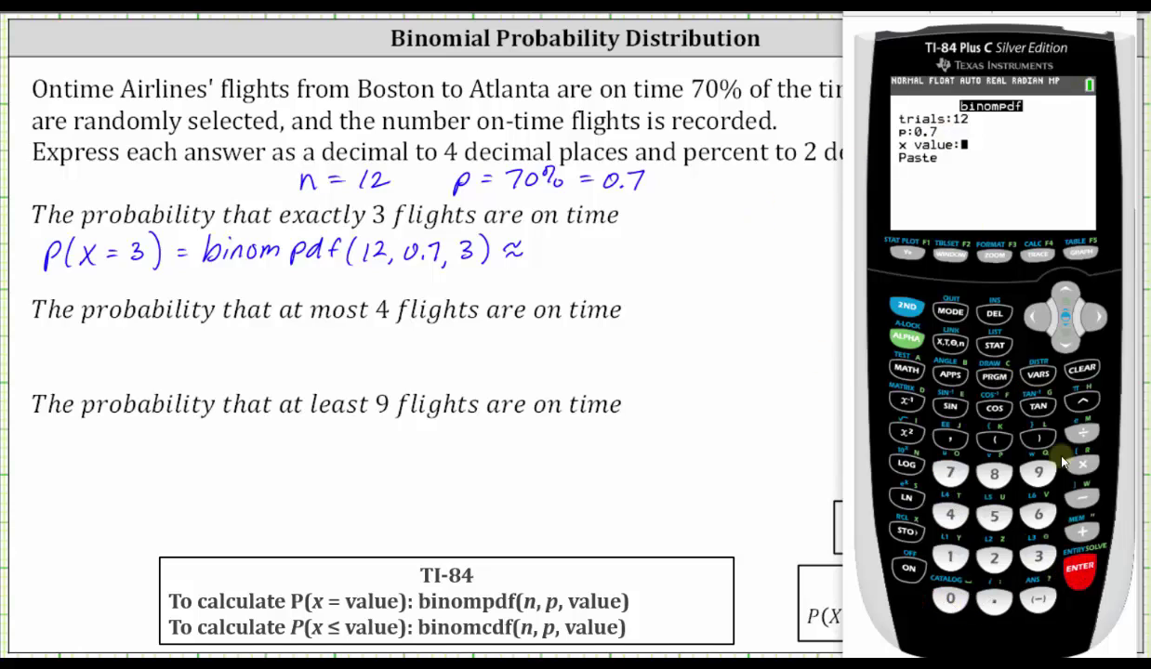
click(1037, 558)
click(1083, 571)
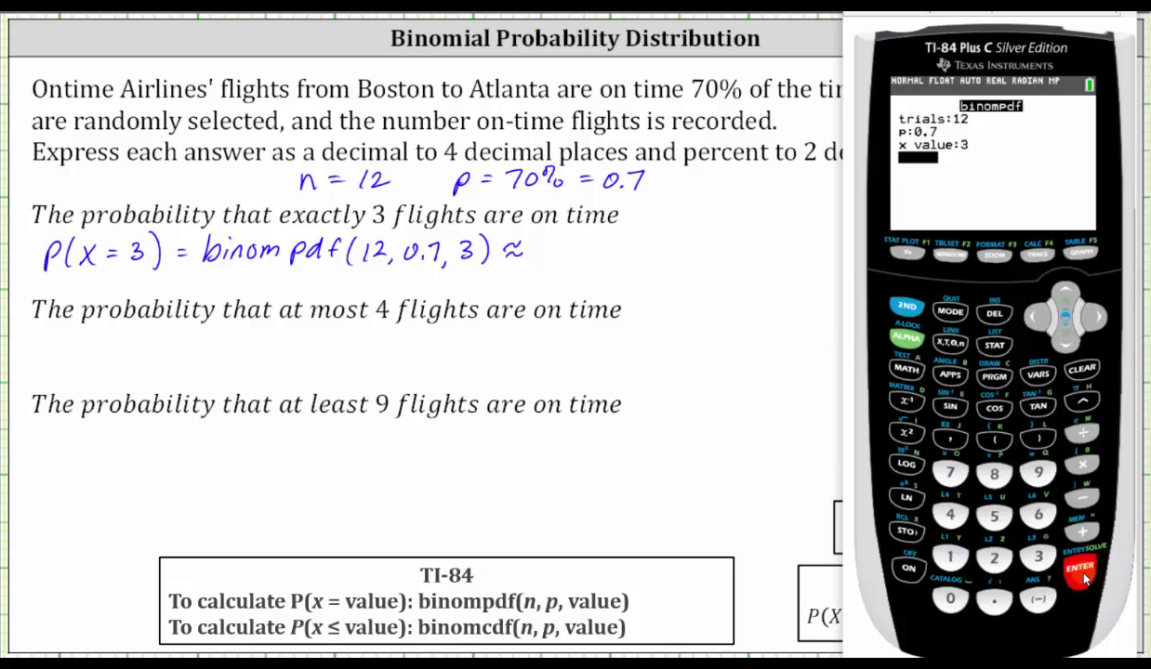
click(1083, 571)
click(1083, 570)
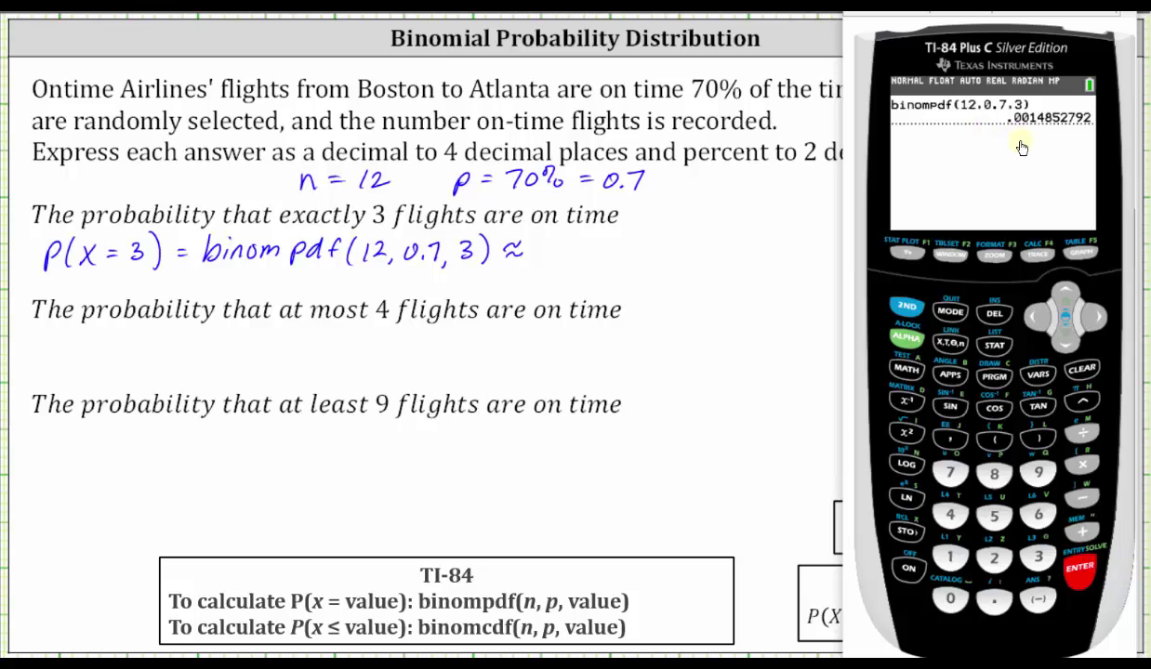
click(547, 266)
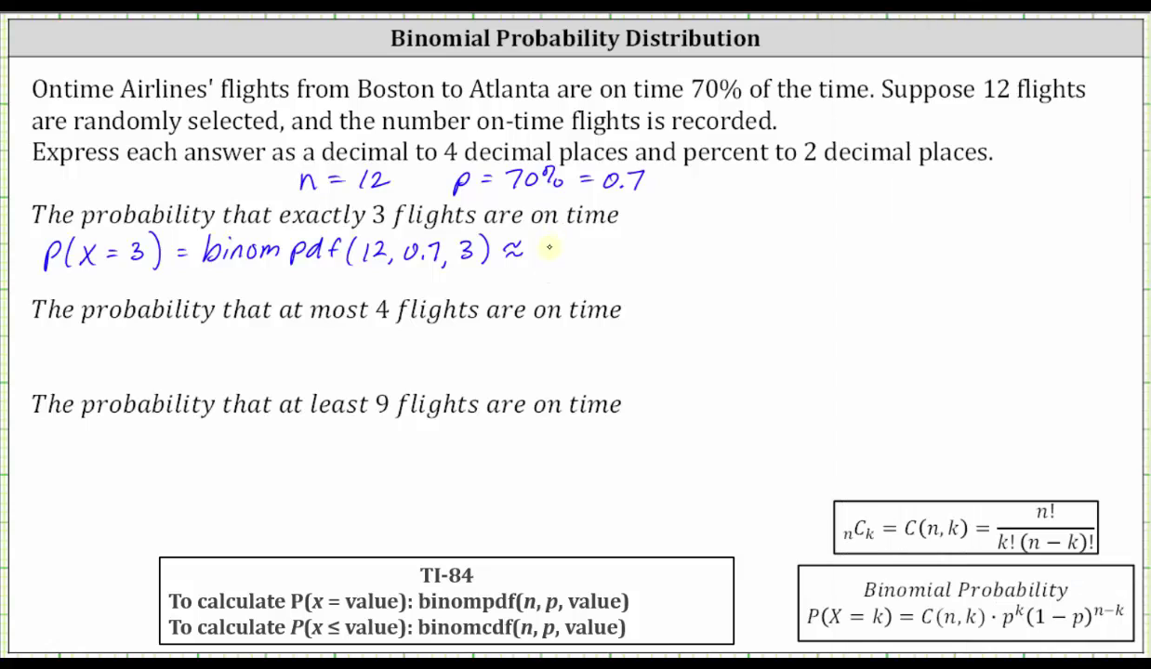
- Finish the first answer with ≈ 0.0015 = 0.15%
mouse_move(549, 244)
mouse_down()
mouse_move(565, 260)
mouse_move(595, 244)
mouse_move(617, 261)
mouse_up()
mouse_move(635, 244)
mouse_down()
mouse_move(630, 261)
mouse_move(648, 242)
mouse_move(684, 246)
mouse_up()
mouse_move(670, 254)
mouse_down()
mouse_move(714, 242)
mouse_move(745, 260)
mouse_move(764, 235)
mouse_up()
click(722, 256)
mouse_move(781, 238)
mouse_down()
mouse_move(770, 258)
mouse_move(775, 244)
mouse_up()
drag(791, 251, 793, 257)
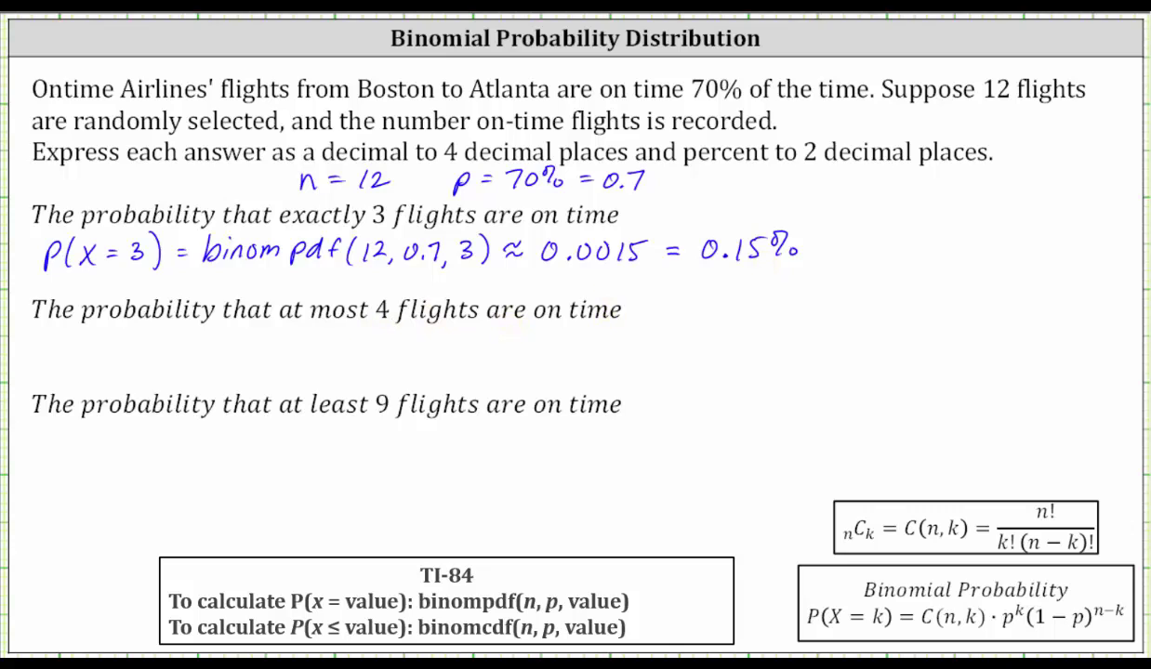
- Write P(X ≤ 4) under the at-most-4 question
drag(44, 323, 46, 361)
mouse_move(44, 325)
mouse_down()
mouse_move(48, 342)
mouse_move(81, 357)
mouse_up()
mouse_move(80, 333)
mouse_down()
mouse_move(96, 357)
mouse_move(125, 350)
mouse_up()
mouse_move(140, 318)
mouse_down()
mouse_move(134, 333)
mouse_move(152, 334)
mouse_up()
mouse_move(146, 324)
mouse_down()
mouse_move(146, 355)
mouse_move(168, 339)
mouse_move(160, 359)
mouse_up()
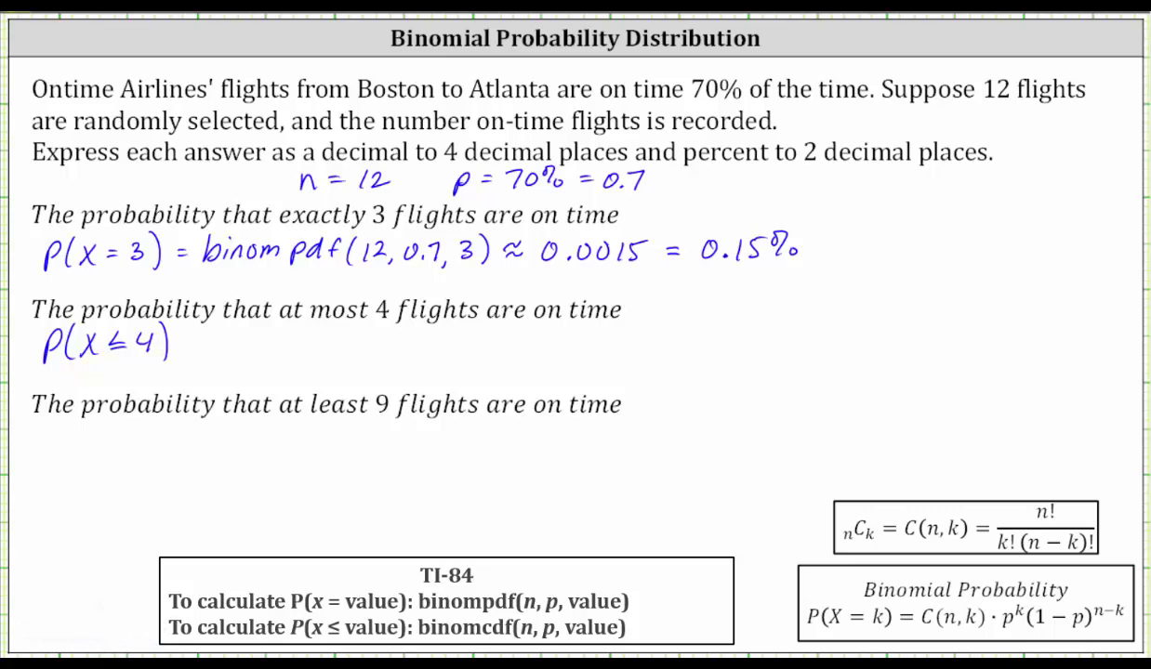
- Extend the line to P(X ≤ 4) = binomcdf(12, 0.7, 4) ≈ and switch to TI-SmartView
drag(188, 338, 199, 338)
mouse_move(188, 346)
mouse_down()
mouse_move(222, 329)
mouse_move(239, 343)
mouse_move(246, 328)
mouse_move(258, 348)
mouse_move(282, 337)
mouse_move(316, 346)
mouse_move(332, 331)
mouse_move(421, 355)
mouse_move(463, 352)
mouse_up()
mouse_move(477, 349)
mouse_down()
mouse_move(475, 359)
mouse_move(505, 327)
mouse_move(514, 353)
mouse_move(539, 322)
mouse_move(541, 333)
mouse_up()
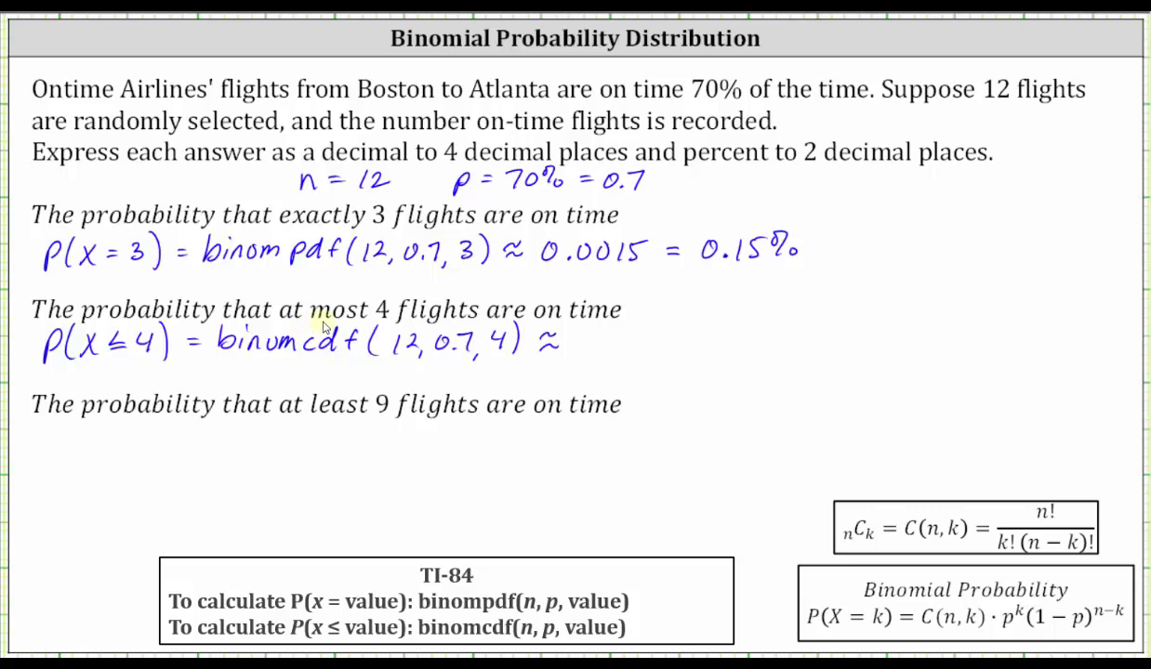
key(alt+Tab)
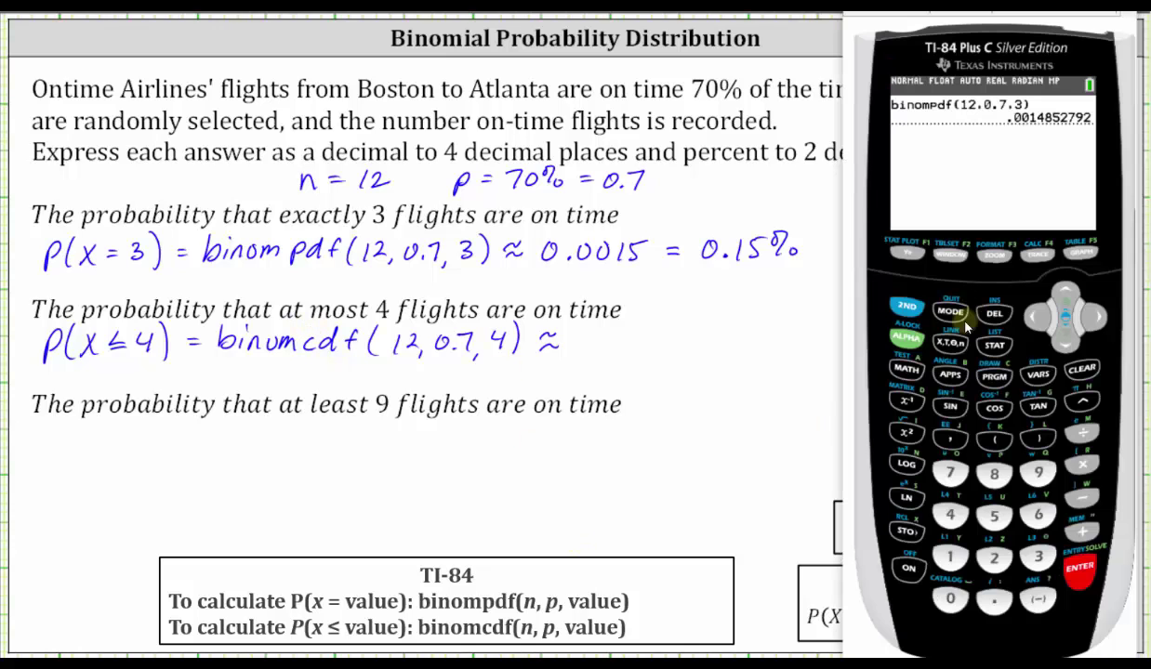
- Select binomcdf from the DISTR menu to open its wizard
click(909, 316)
click(1039, 375)
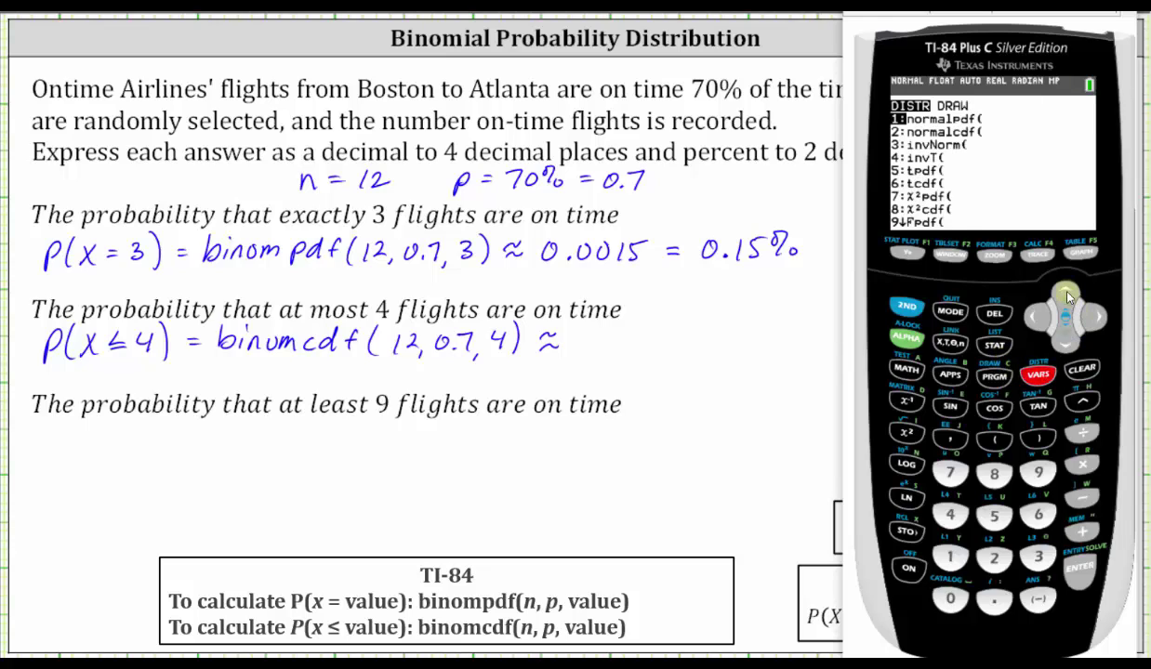
click(1065, 296)
click(1066, 296)
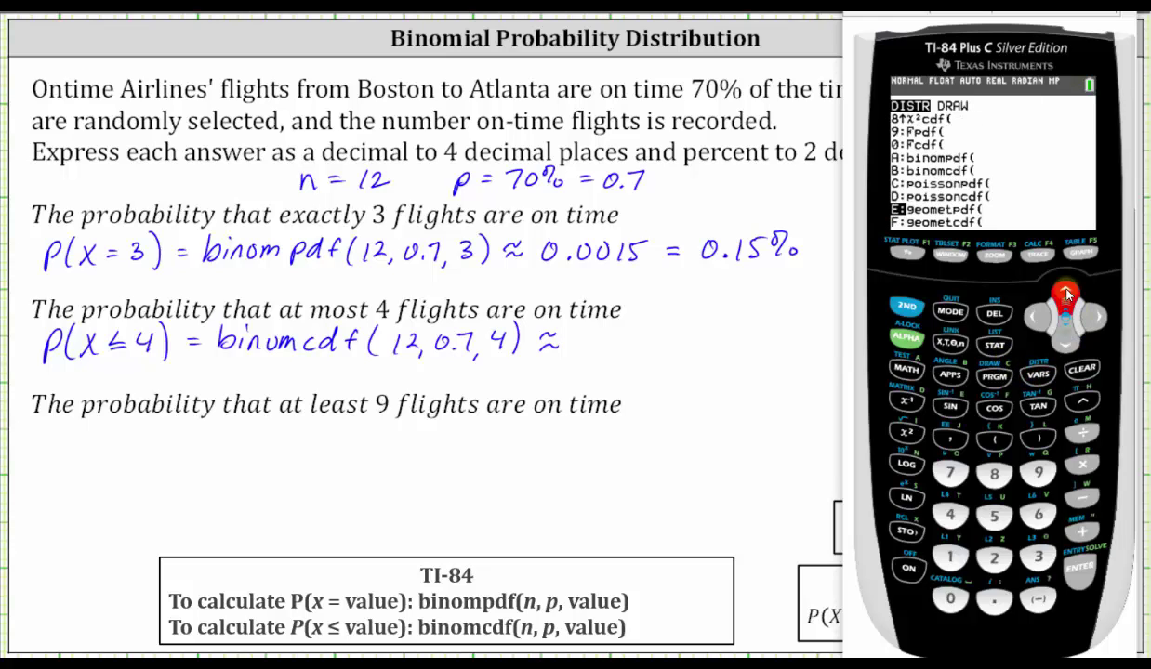
click(1066, 296)
click(1065, 296)
click(1066, 295)
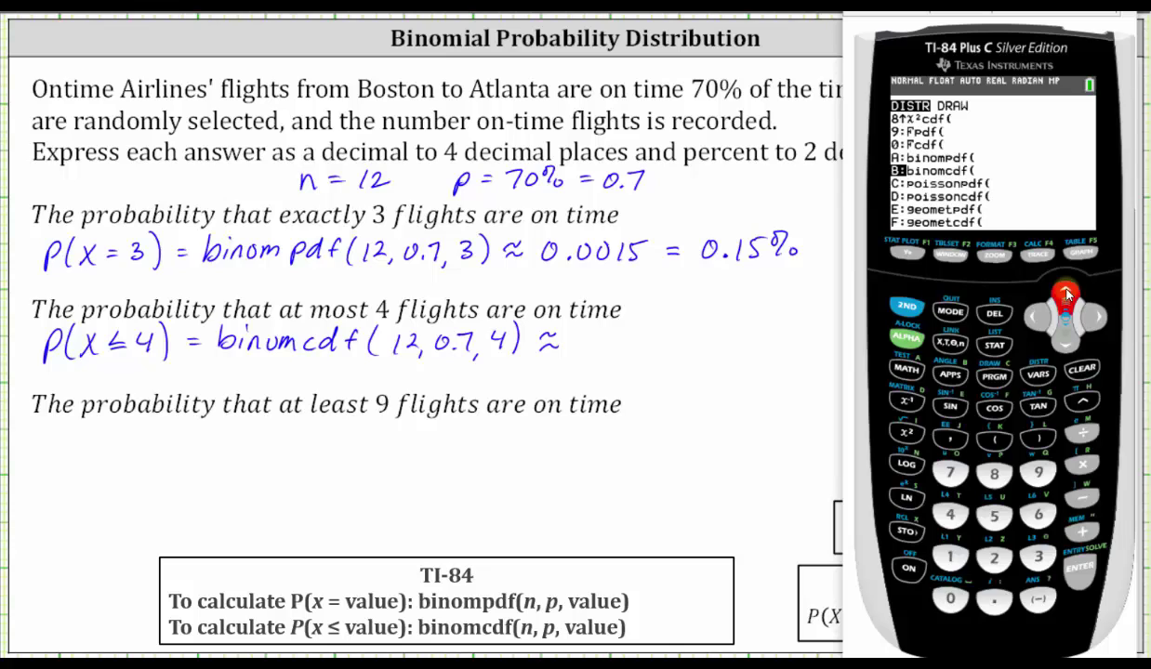
click(1076, 565)
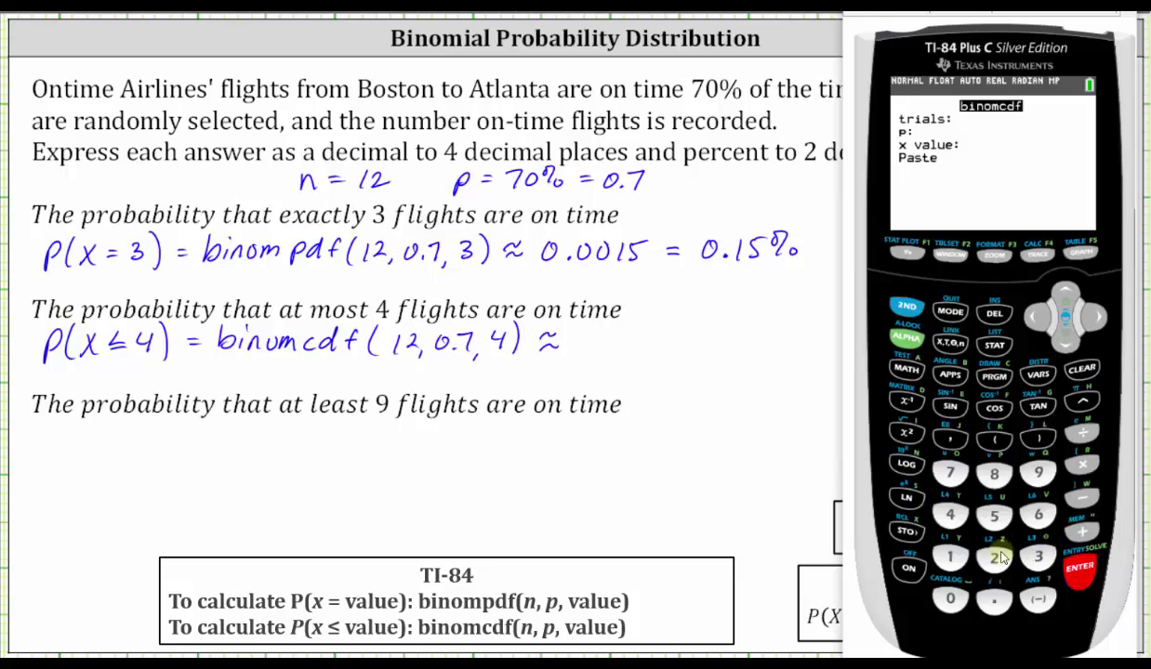
- Evaluate binomcdf(12, 0.7, 4) = .0094893711, close the emulator, and write 0. on the slide
click(949, 556)
click(993, 556)
click(1076, 566)
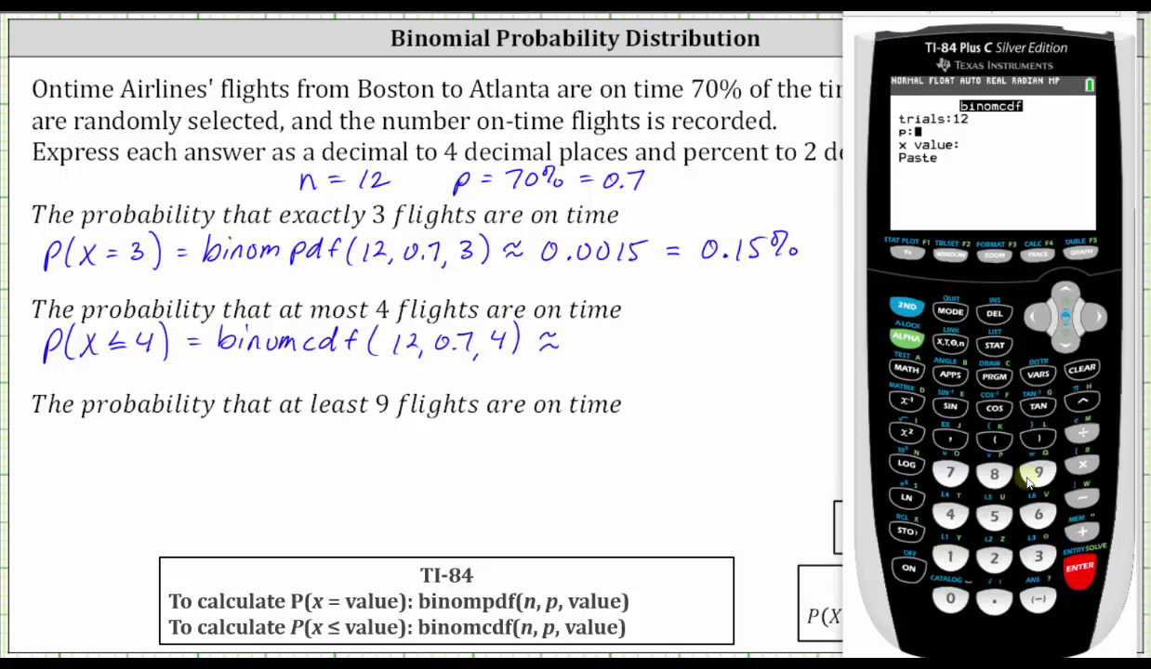
click(950, 598)
click(993, 598)
click(950, 474)
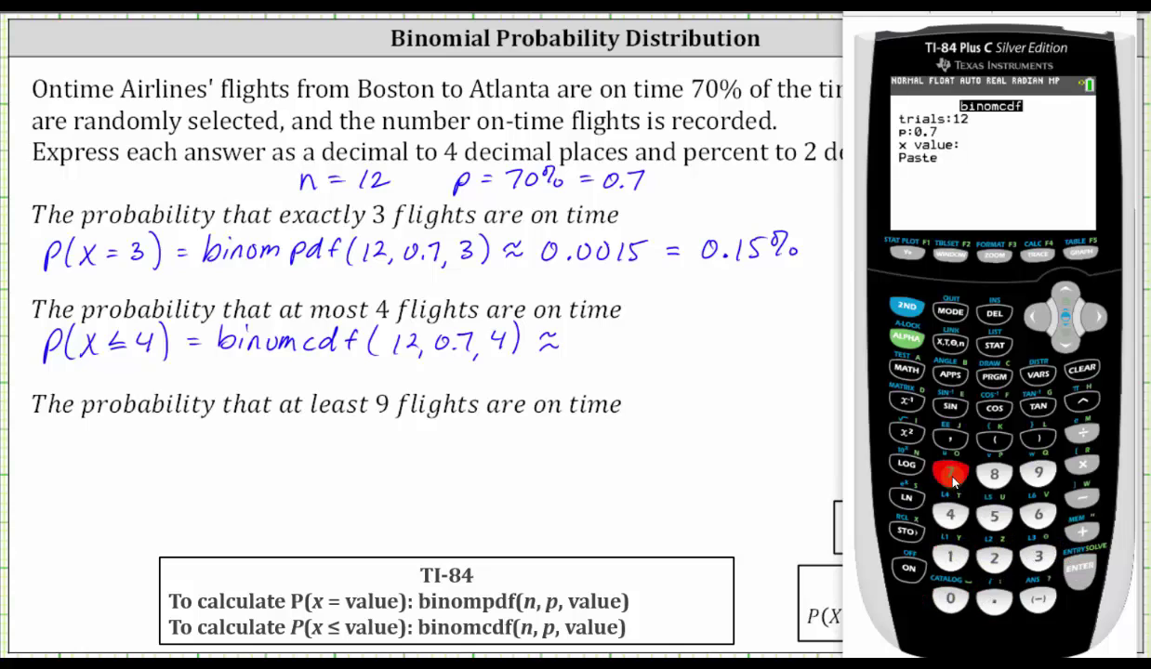
click(1064, 557)
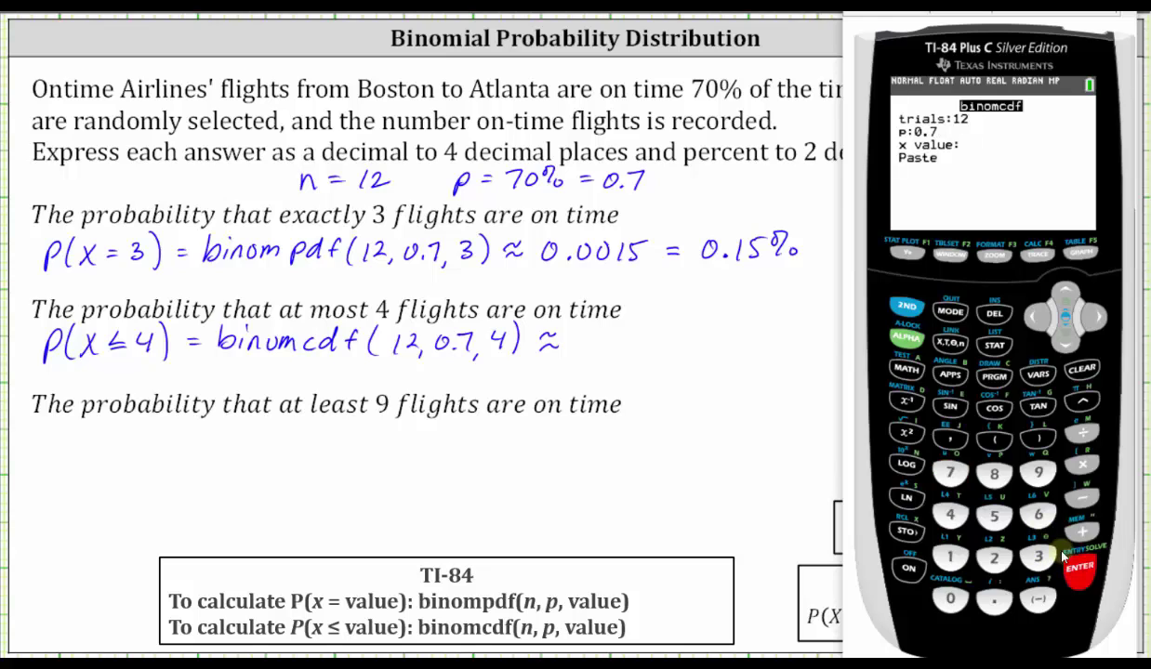
click(950, 514)
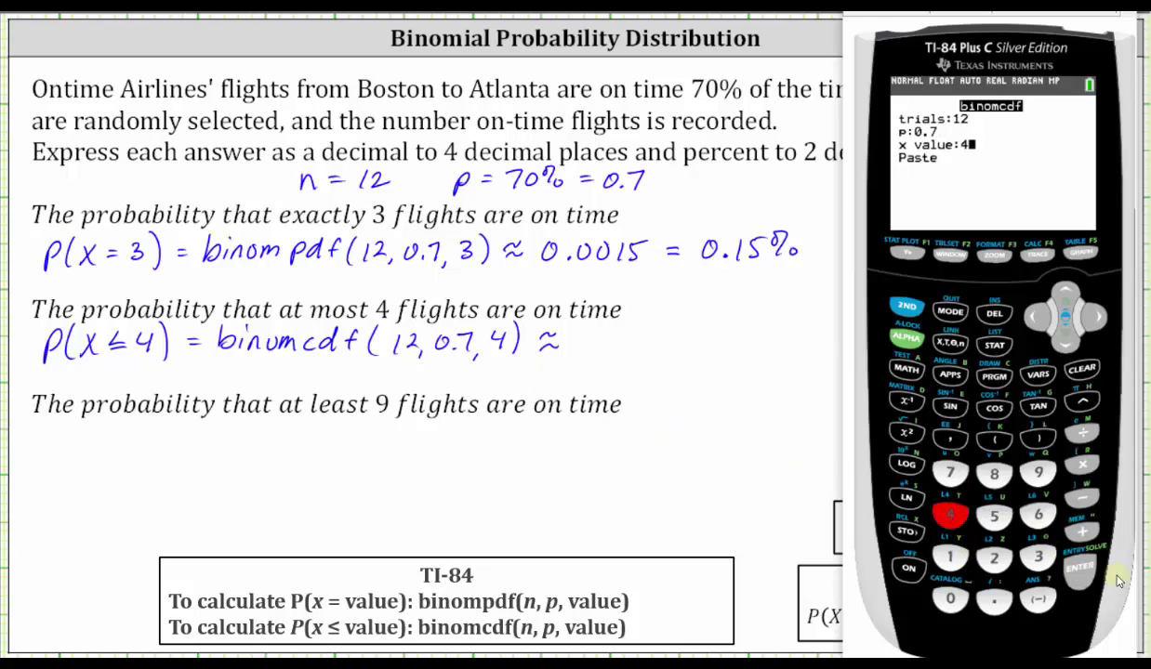
click(1078, 572)
click(1079, 572)
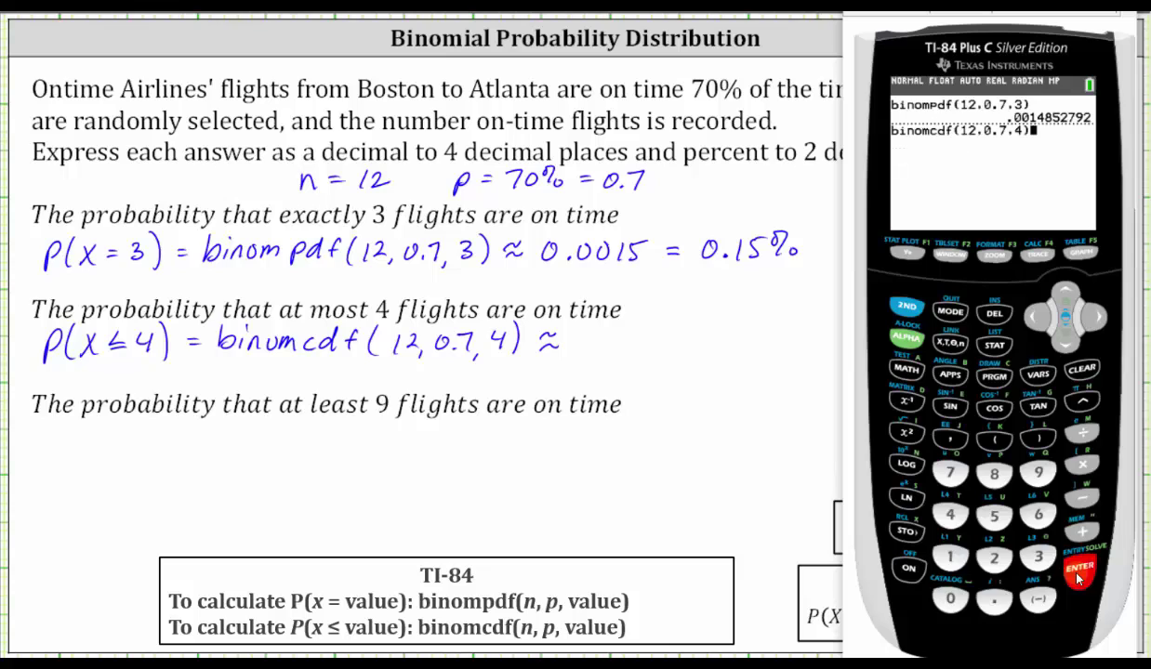
click(1077, 584)
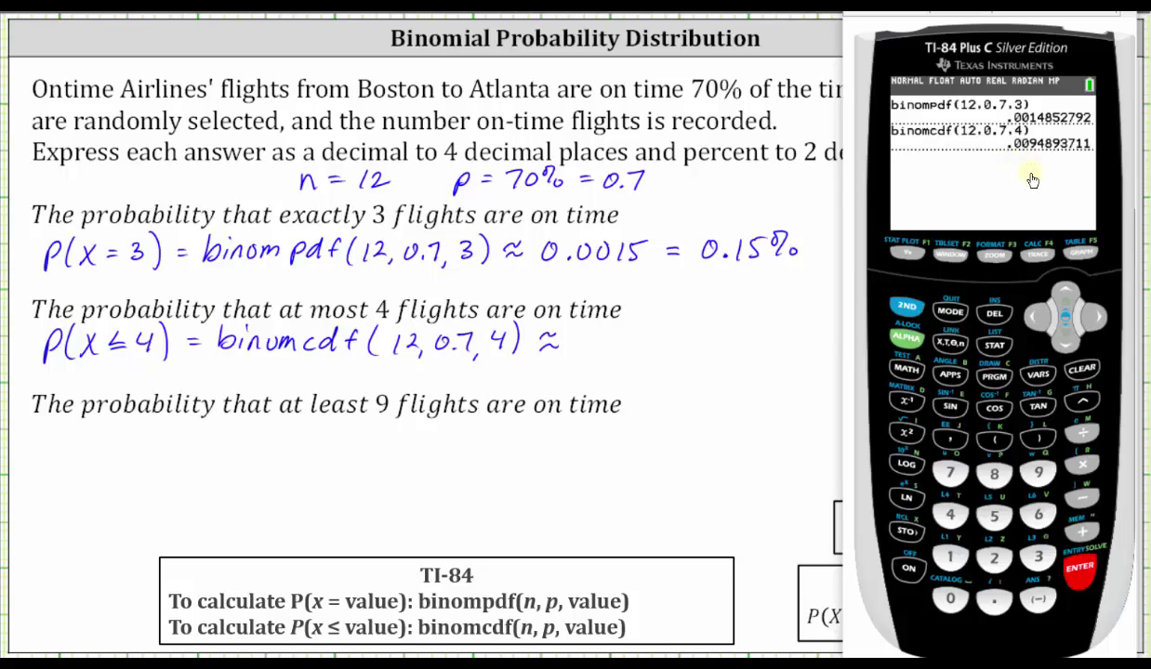
click(549, 350)
mouse_move(586, 339)
mouse_down()
mouse_move(619, 336)
mouse_move(663, 333)
mouse_move(659, 346)
mouse_move(676, 332)
mouse_move(721, 339)
mouse_up()
- Complete the at-most-4 answer as 0.0095 = 0.95%
mouse_move(708, 345)
mouse_down()
mouse_move(768, 321)
mouse_move(832, 317)
mouse_move(849, 329)
mouse_up()
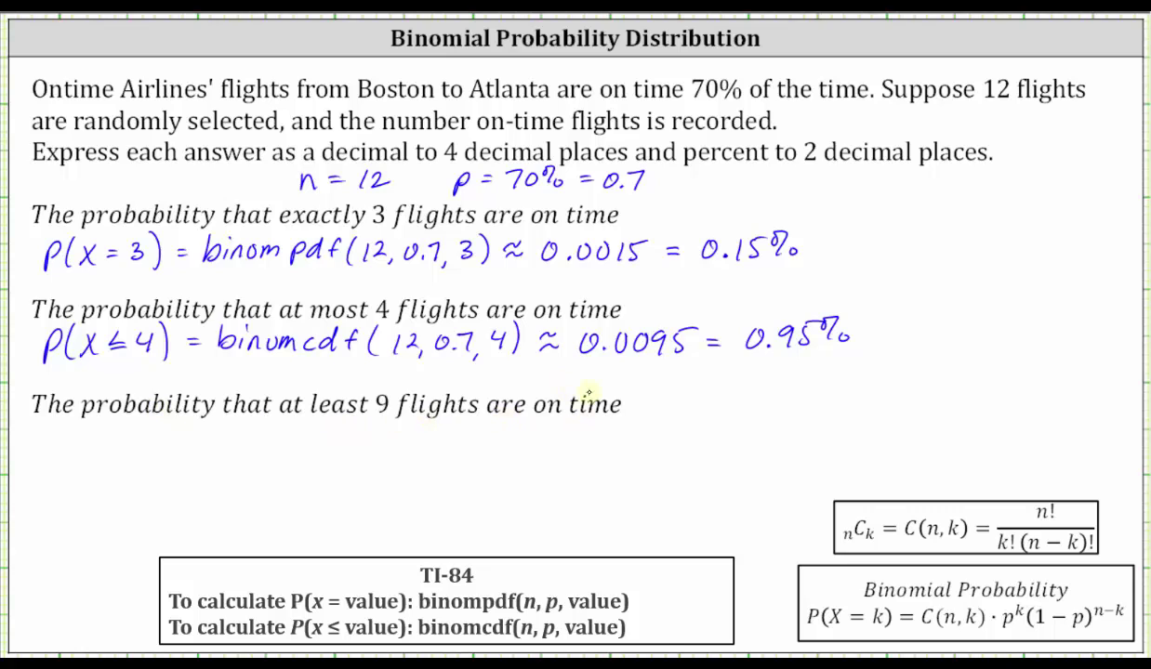
- Write P(x ≥ 9) under the at-least-9 question
mouse_move(56, 453)
mouse_down()
mouse_move(139, 453)
mouse_move(186, 455)
mouse_up()
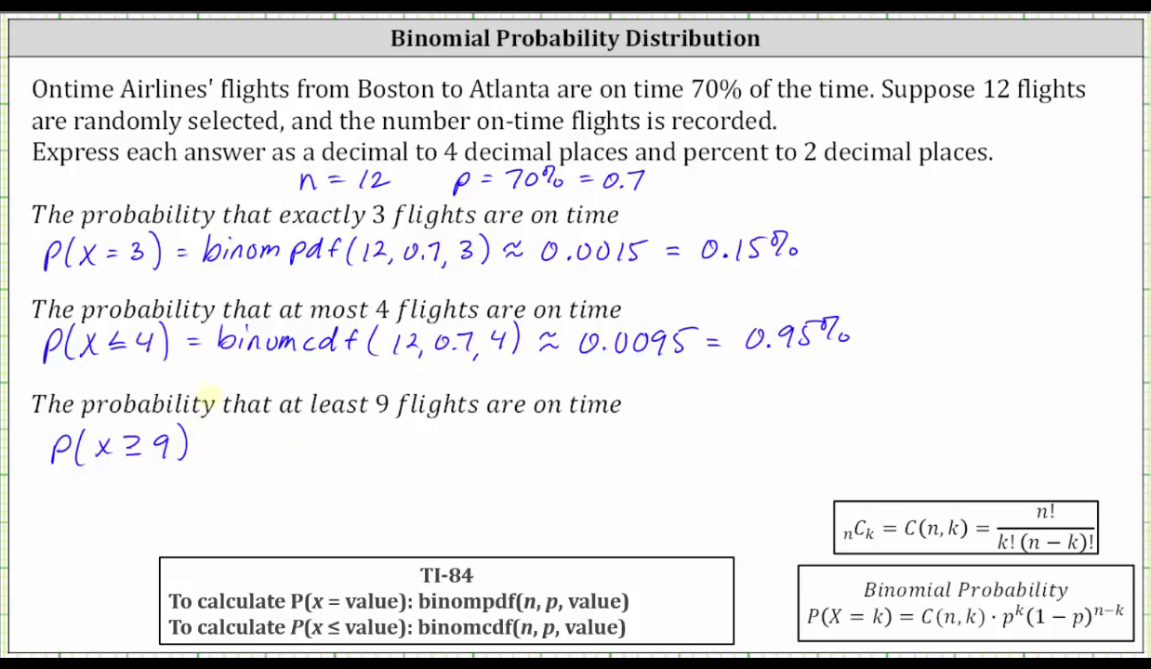
- Write = 1 − P(x ≤ 8) ≈ after P(x ≥ 9) on the third line
drag(205, 437, 225, 437)
drag(205, 446, 297, 447)
drag(313, 416, 313, 456)
mouse_move(315, 420)
mouse_down()
mouse_move(342, 426)
mouse_move(317, 437)
mouse_up()
mouse_move(352, 423)
mouse_down()
mouse_move(346, 453)
mouse_move(372, 453)
mouse_up()
mouse_move(374, 428)
mouse_down()
mouse_move(357, 454)
mouse_move(387, 443)
mouse_up()
mouse_move(371, 448)
mouse_down()
mouse_move(409, 442)
mouse_move(416, 426)
mouse_up()
drag(434, 424, 436, 458)
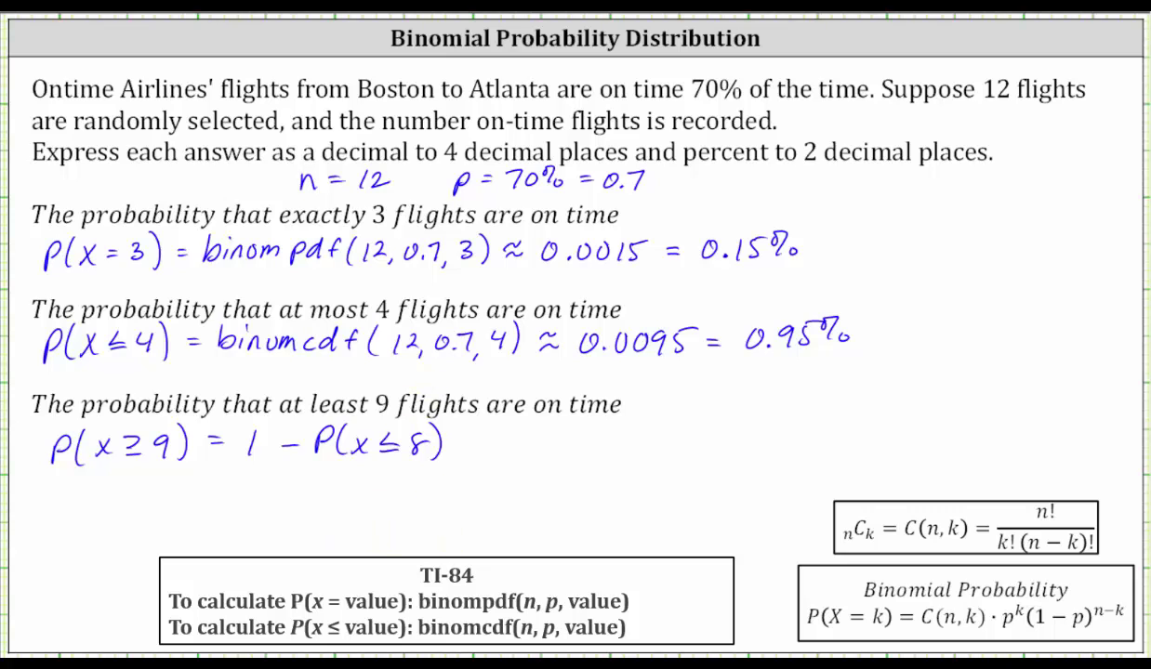
drag(455, 437, 476, 435)
drag(455, 446, 476, 444)
- In the emulator, enter 1− and open the binomcdf wizard from the DISTR menu
key(alt+Tab)
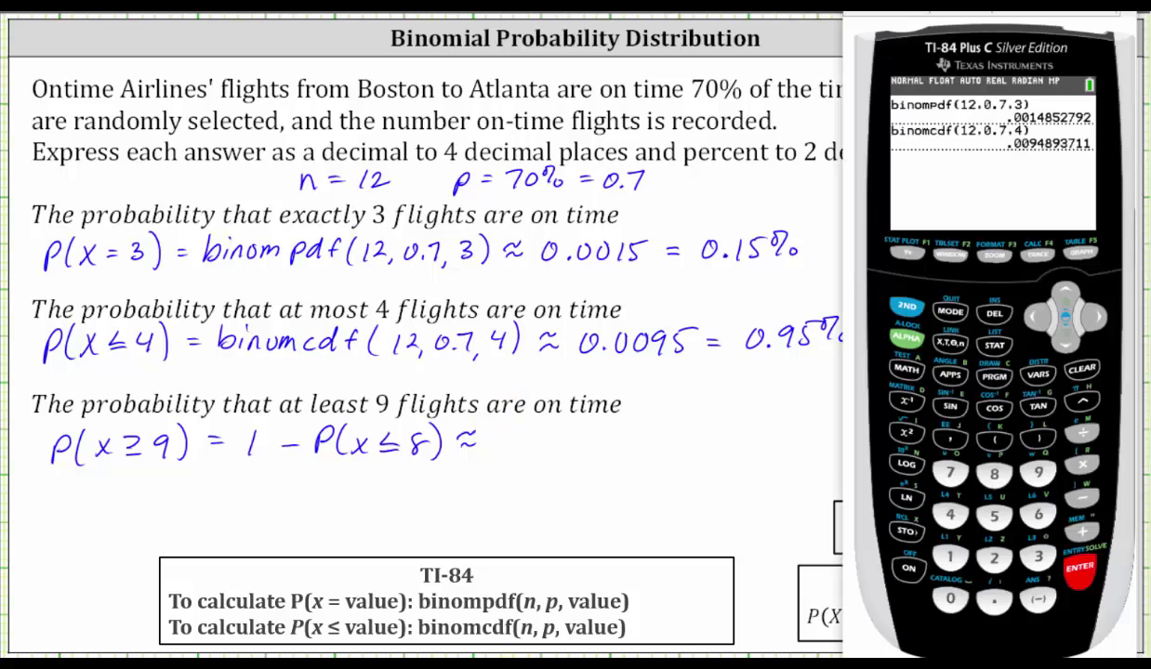
click(948, 558)
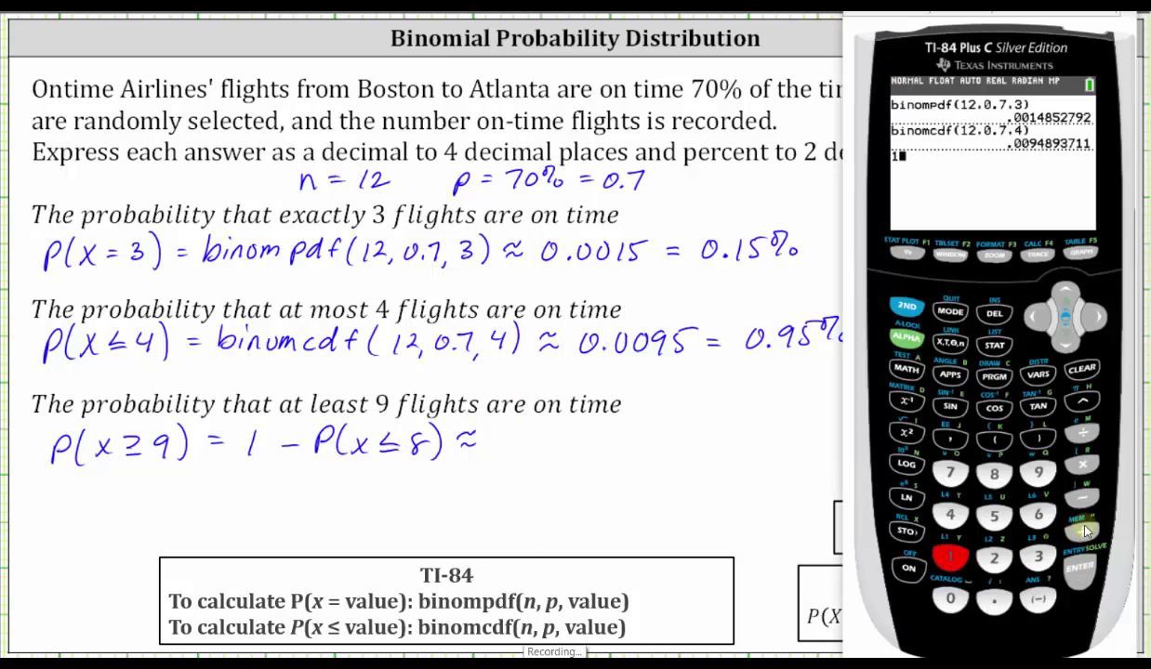
click(1080, 499)
click(907, 306)
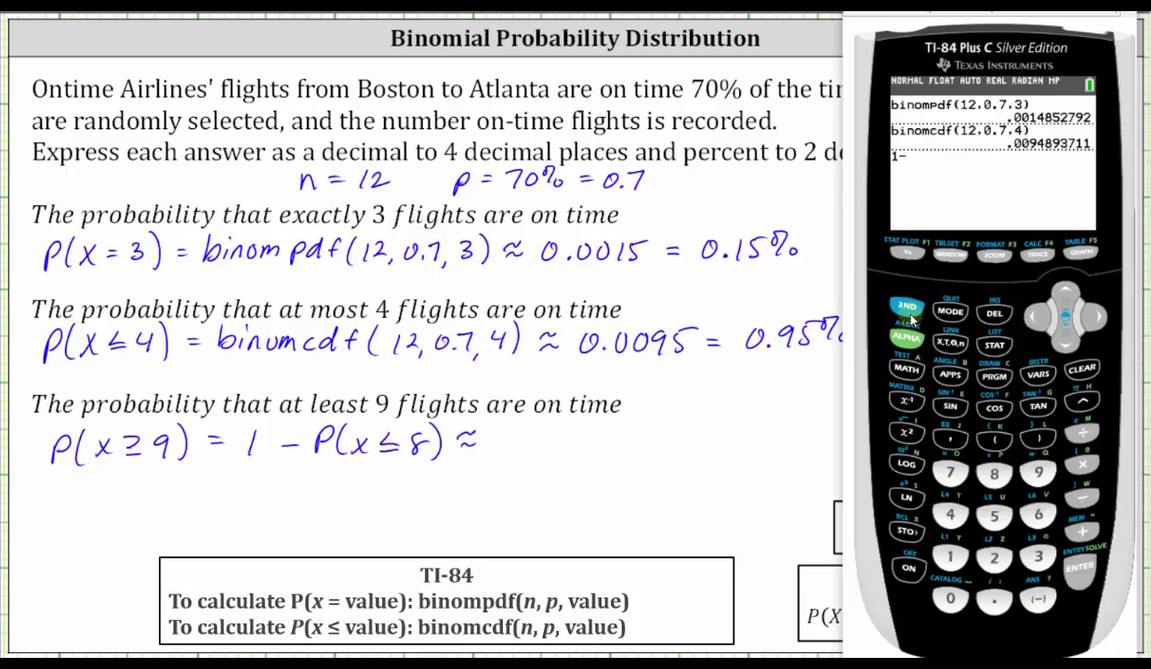
click(1037, 375)
click(1064, 292)
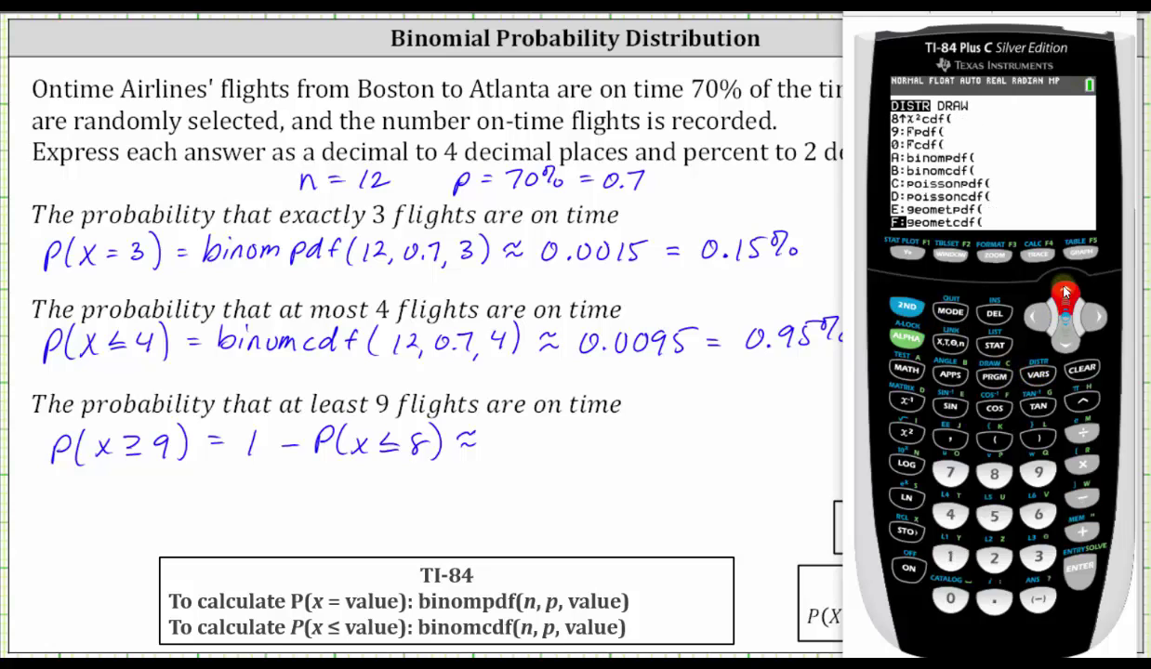
click(1064, 292)
click(1064, 292)
click(1065, 292)
click(1064, 292)
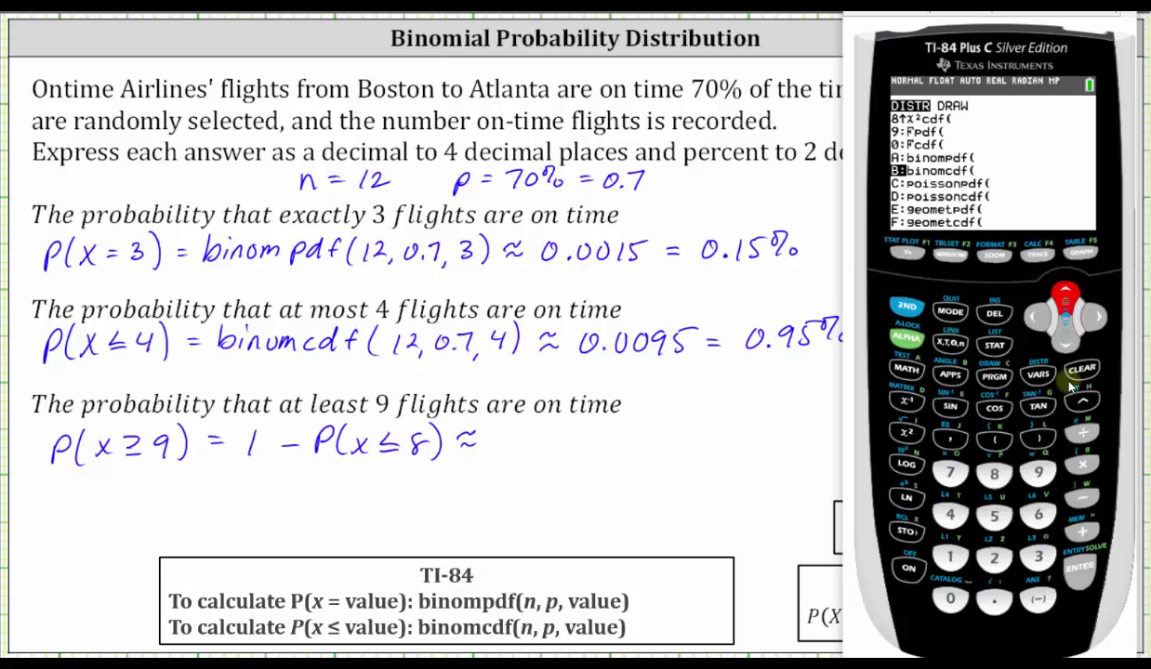
click(1073, 581)
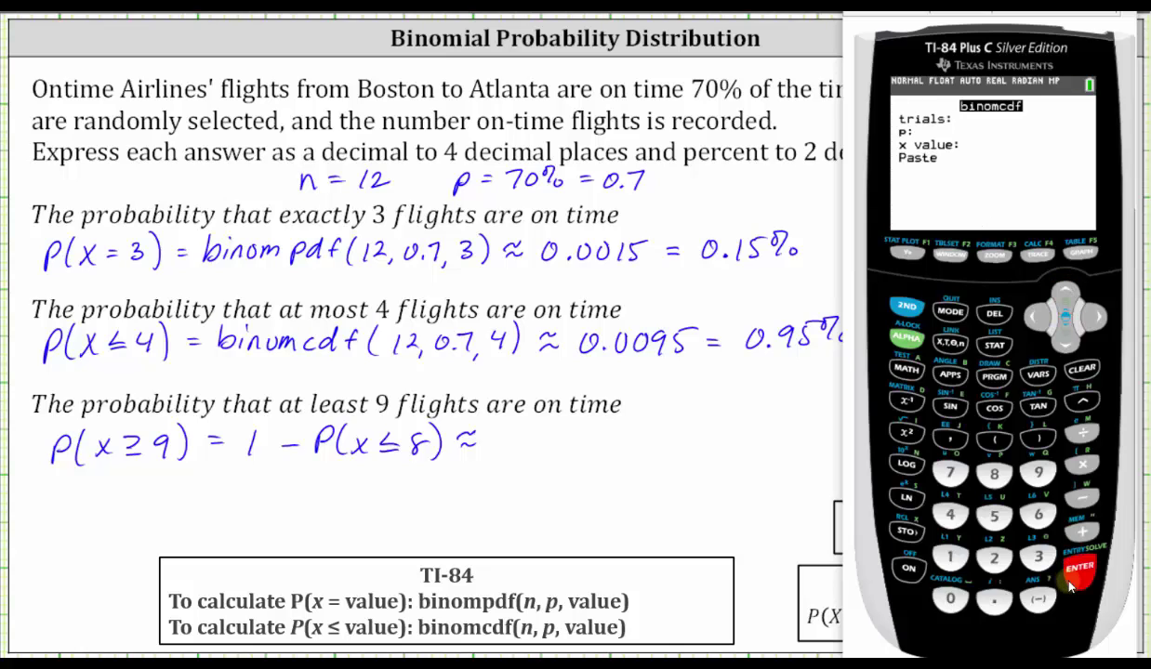
- Evaluate 1 − binomcdf(12, 0.7, 8) = .4925157747, then close the emulator
click(949, 557)
click(993, 558)
click(1067, 565)
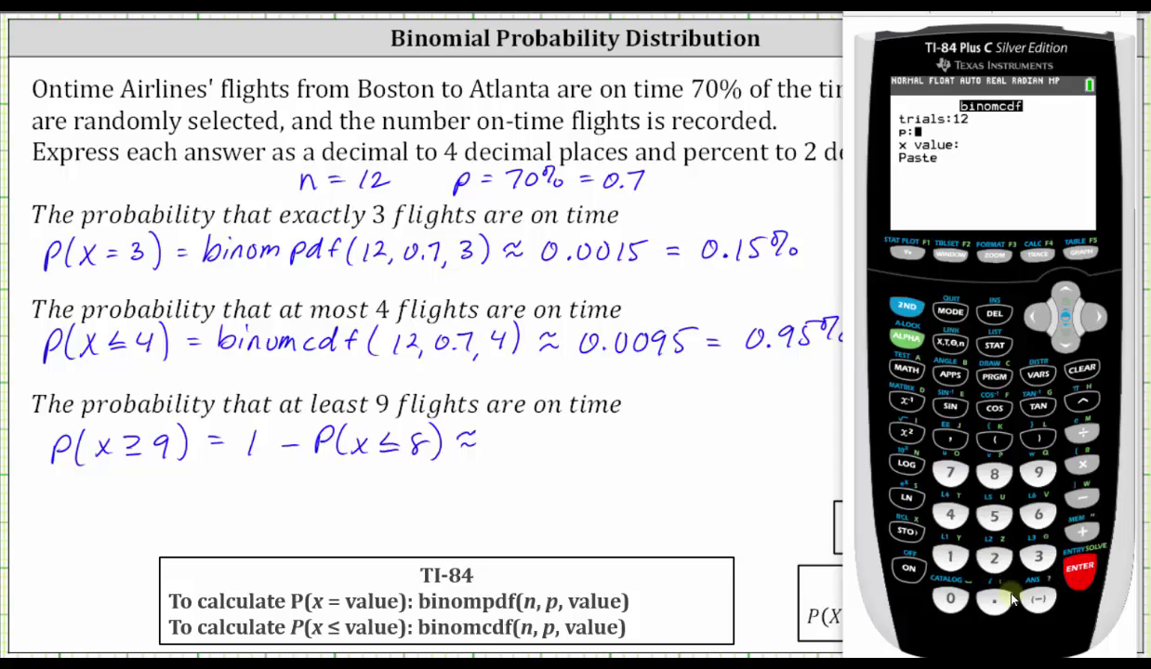
click(949, 598)
click(991, 601)
click(949, 473)
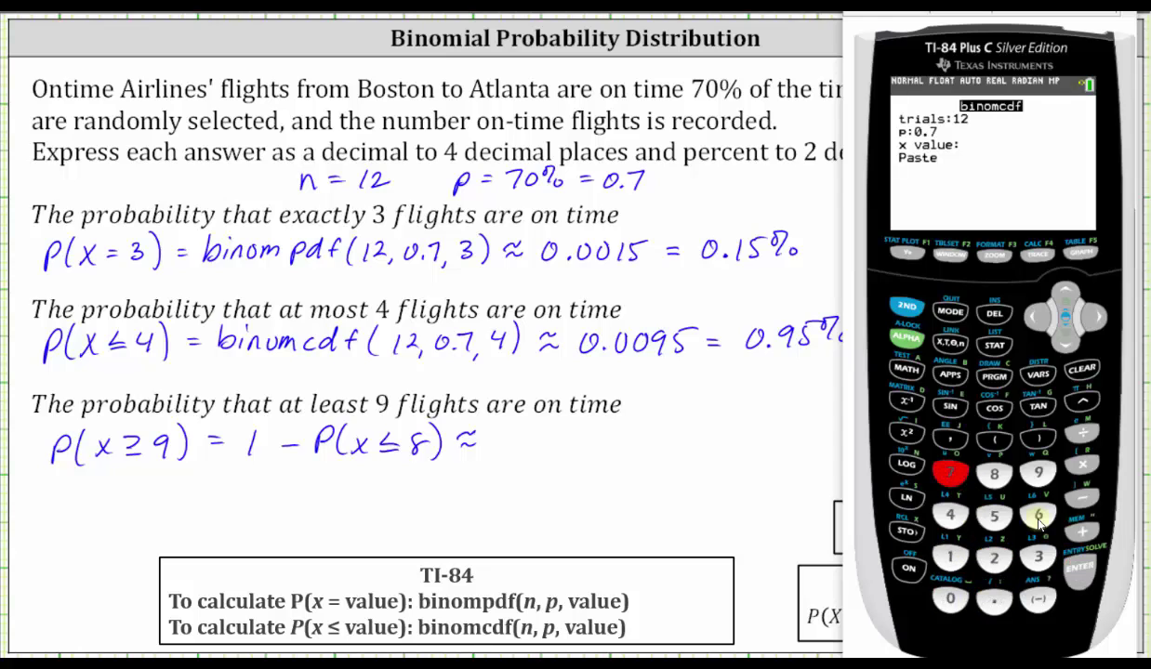
click(1078, 569)
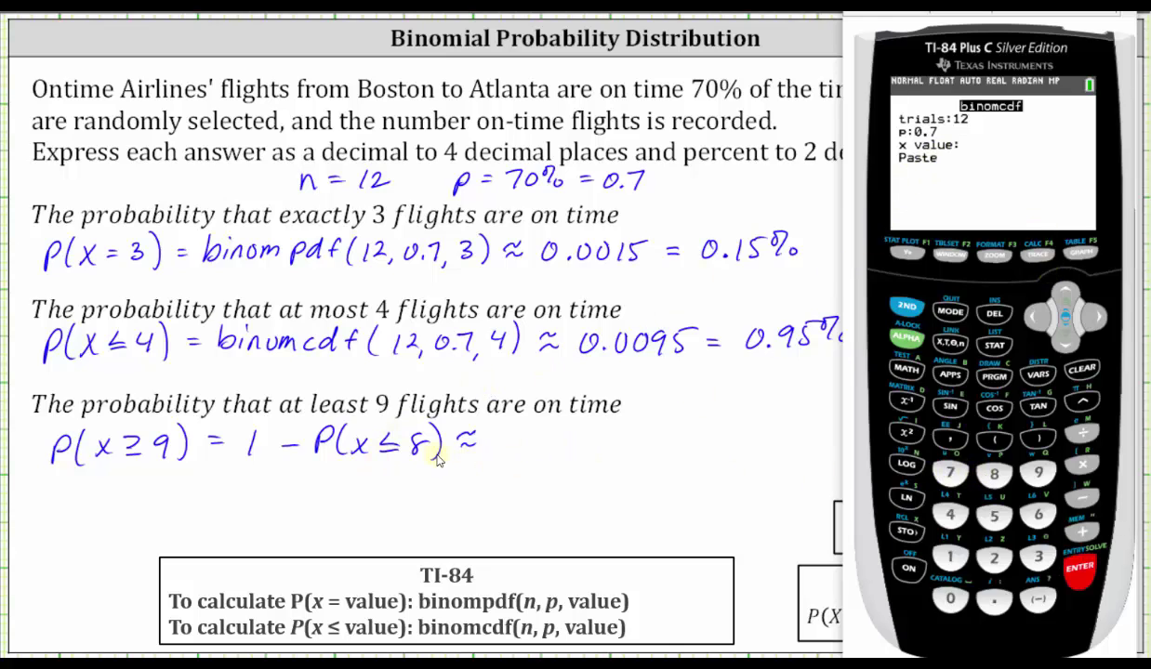
click(994, 474)
click(1076, 569)
click(1077, 569)
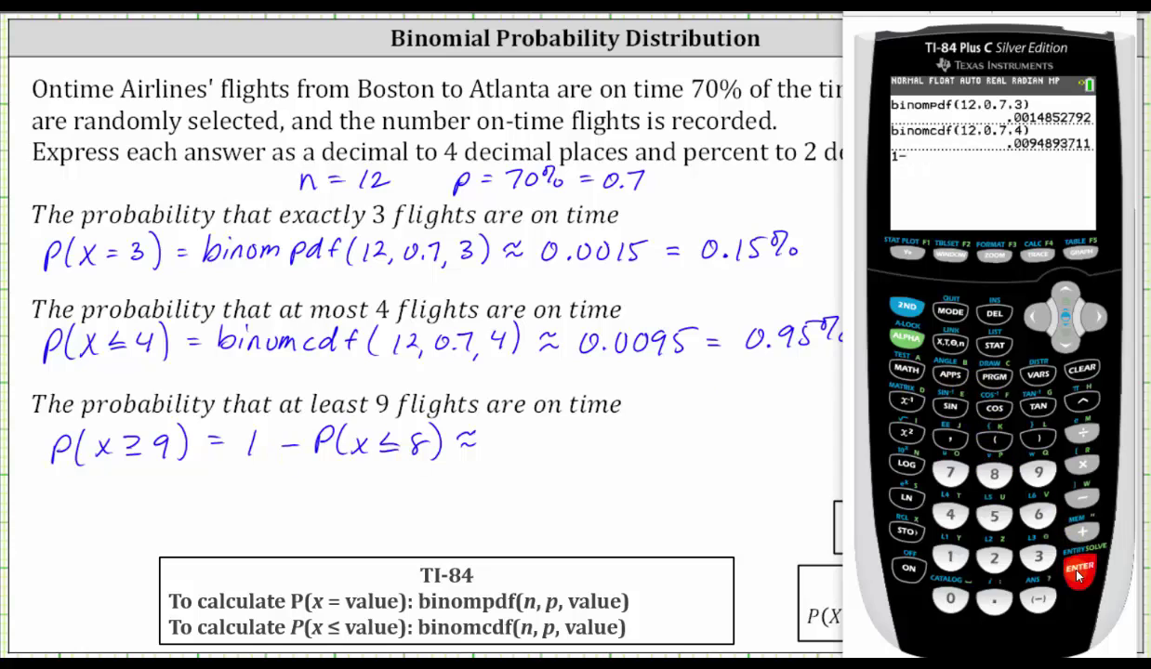
text(1-)
click(1079, 569)
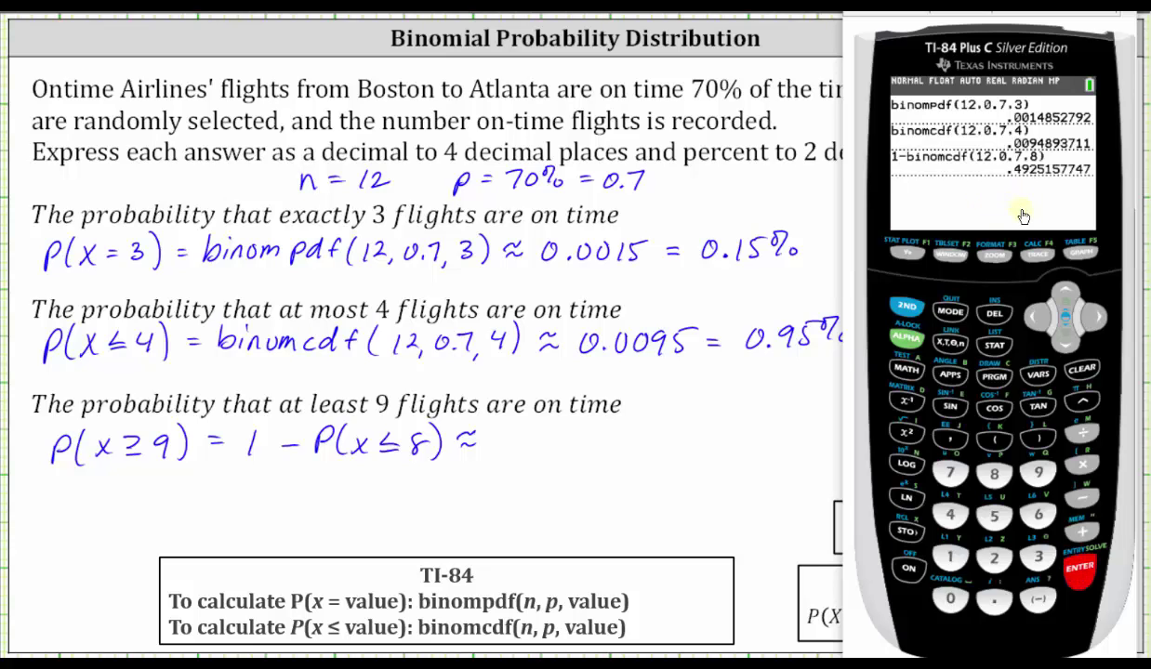
click(479, 468)
- Write 0.4925 = 49.25% after the ≈ on the P(x ≥ 9) line
mouse_move(509, 431)
mouse_down()
mouse_move(542, 431)
mouse_move(570, 433)
mouse_move(569, 452)
mouse_move(603, 433)
mouse_move(603, 447)
mouse_move(681, 439)
mouse_move(688, 427)
mouse_move(706, 428)
mouse_move(701, 447)
mouse_move(744, 443)
mouse_move(792, 437)
mouse_up()
click(715, 439)
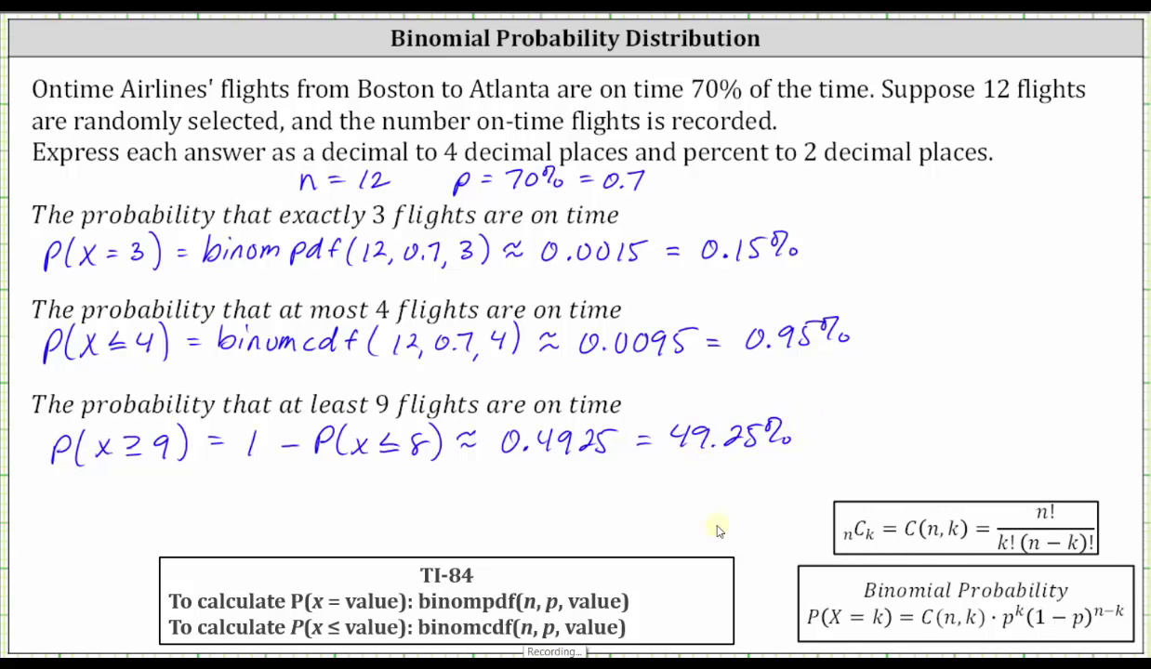